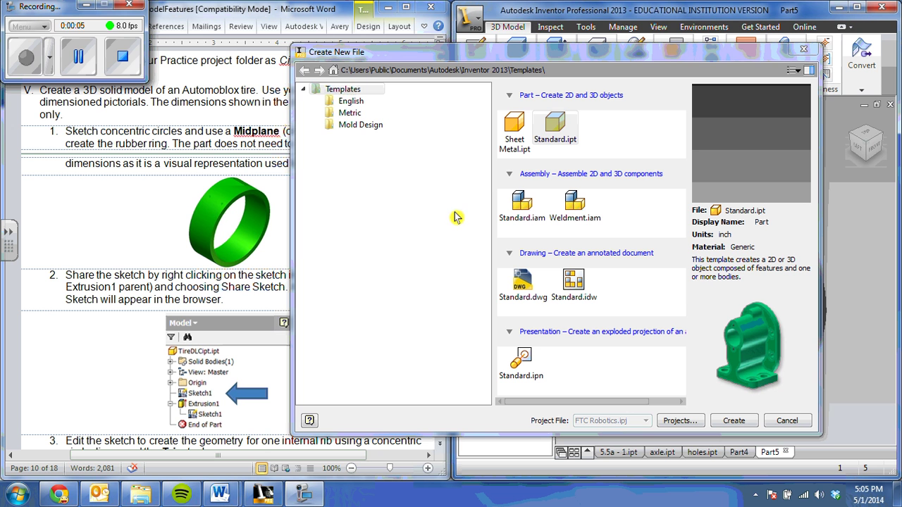
Create a new Standard.ipt part and start a 2D sketch on the XY origin plane
left_click(733, 422)
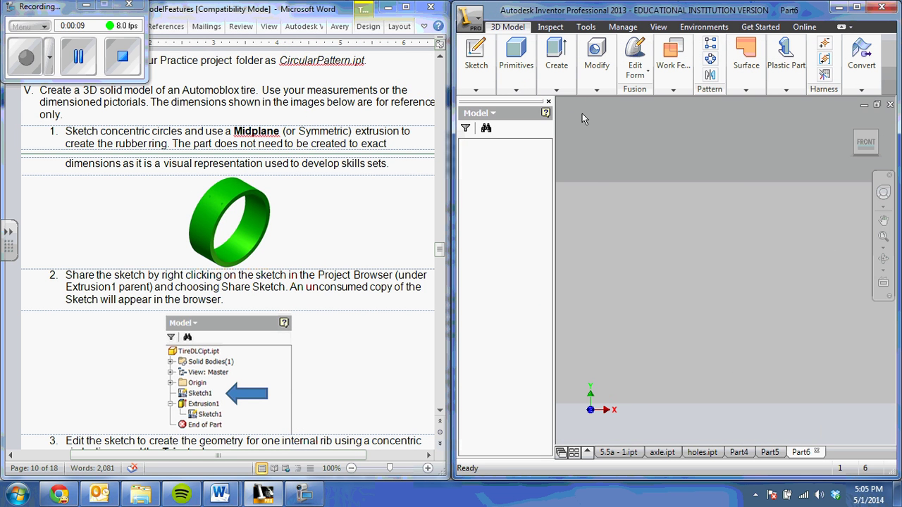
left_click(478, 55)
left_click(469, 113)
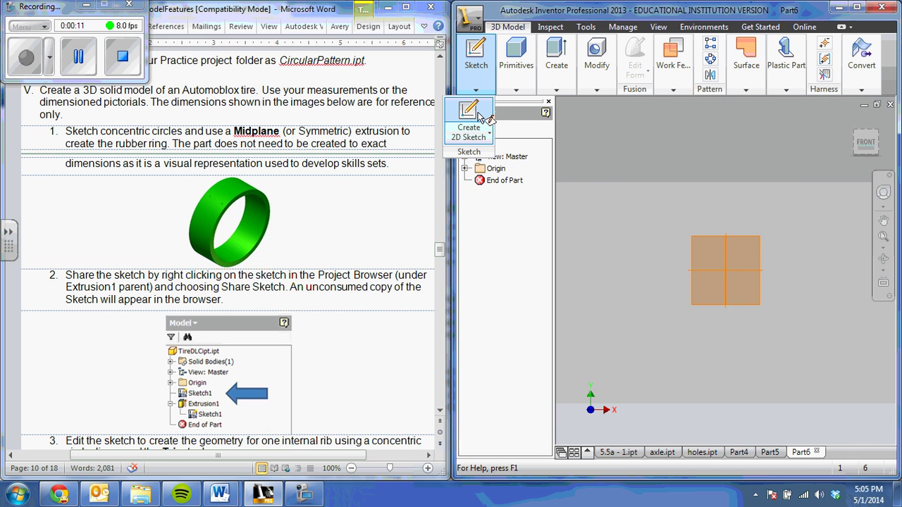
left_click(733, 266)
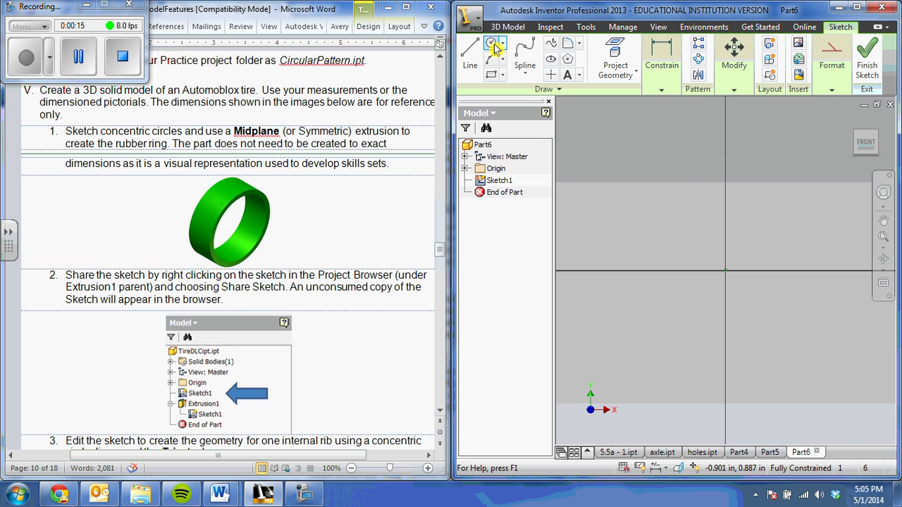
left_click(490, 44)
Draw two circles centred on the sketch origin
left_click(725, 270)
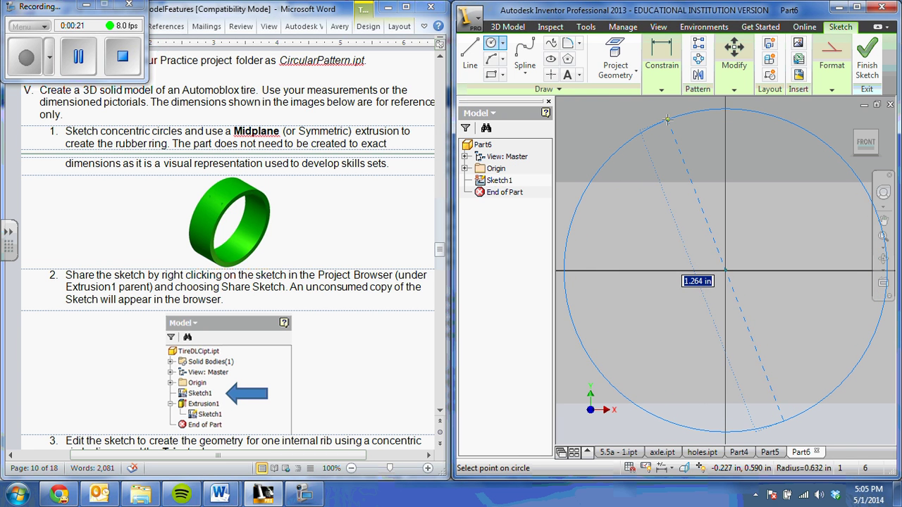
left_click(667, 120)
left_click(725, 269)
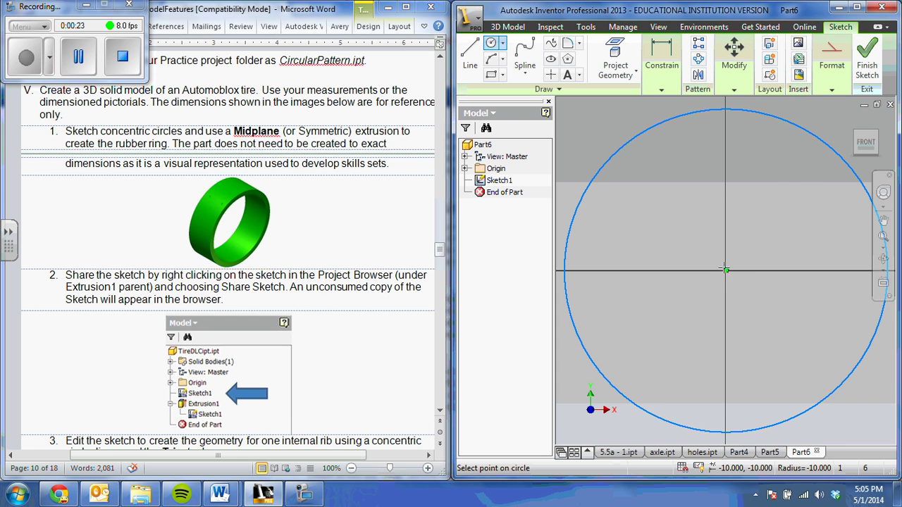
left_click(679, 134)
Dimension the circle's diameter to 1.650 in
key("d")
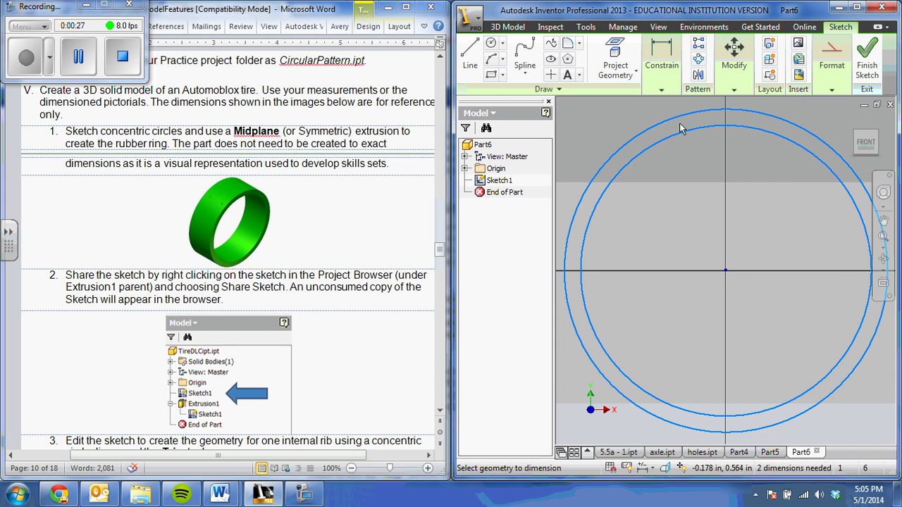
left_click(678, 133)
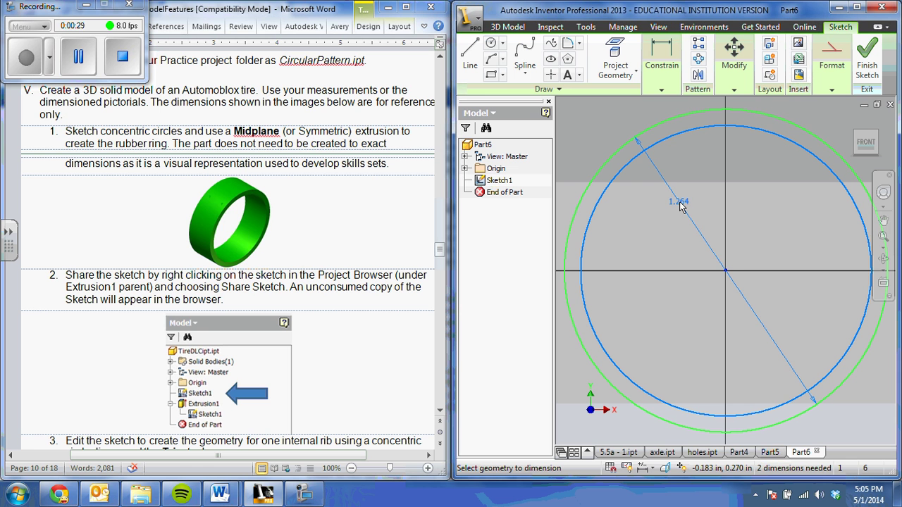
left_click(680, 204)
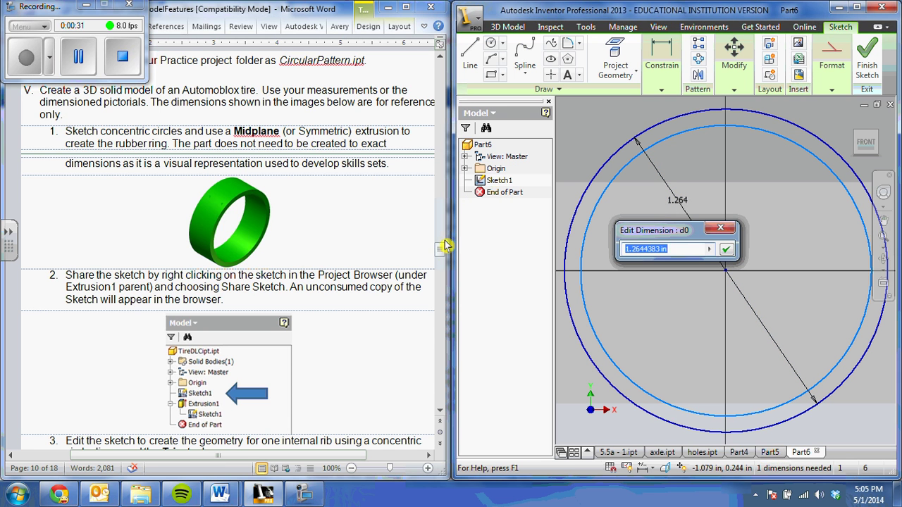
left_click_drag(439, 249, 439, 268)
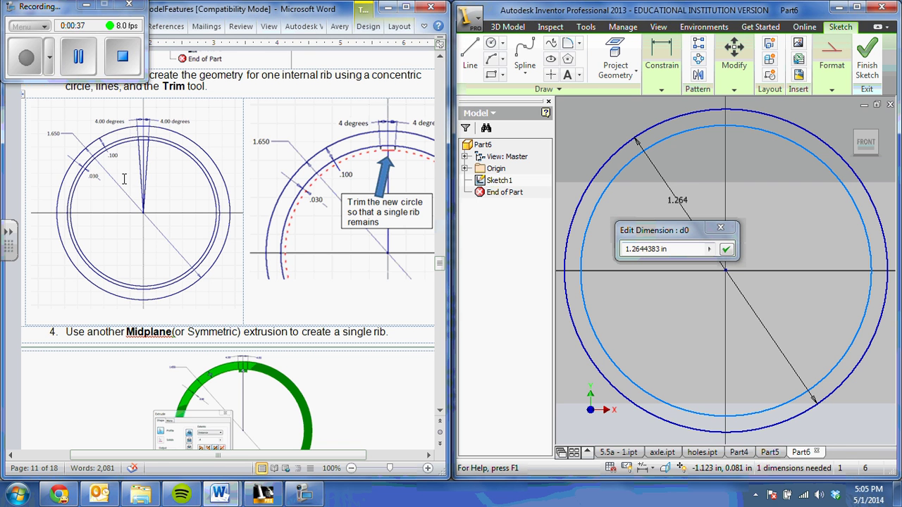
left_click(655, 243)
type("1.")
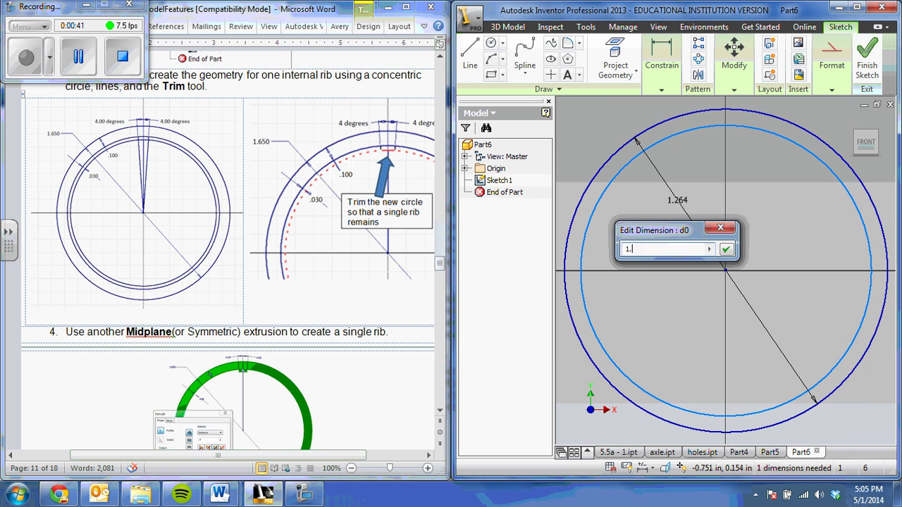
type("65")
key("Return")
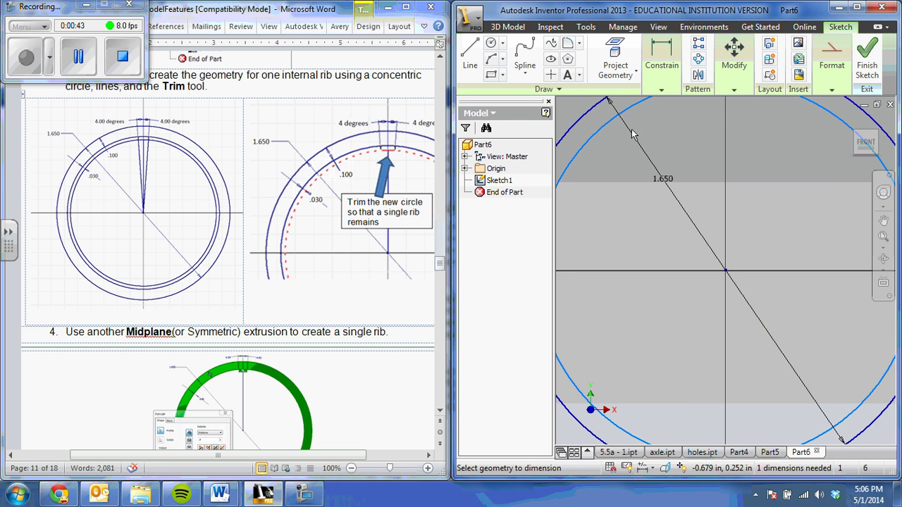
Dimension the gap between the two circles to 0.100 in
left_click(591, 112)
left_click(598, 133)
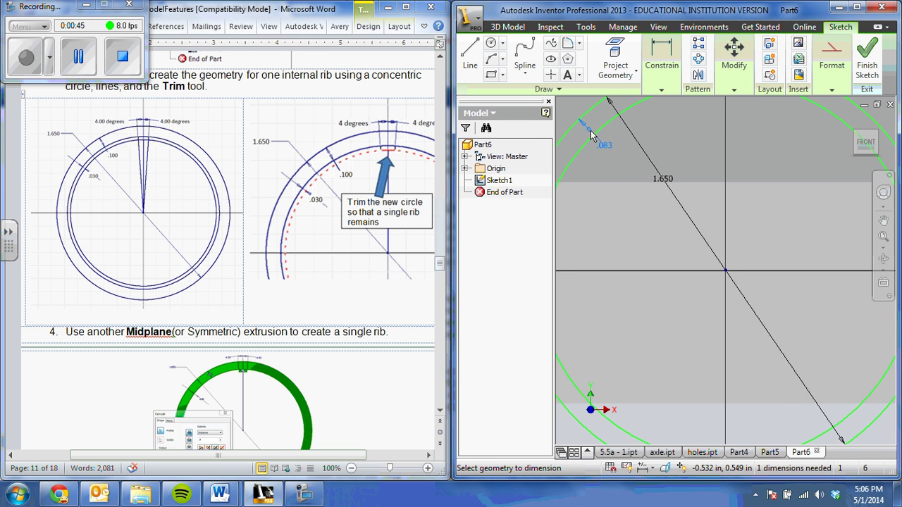
left_click(600, 161)
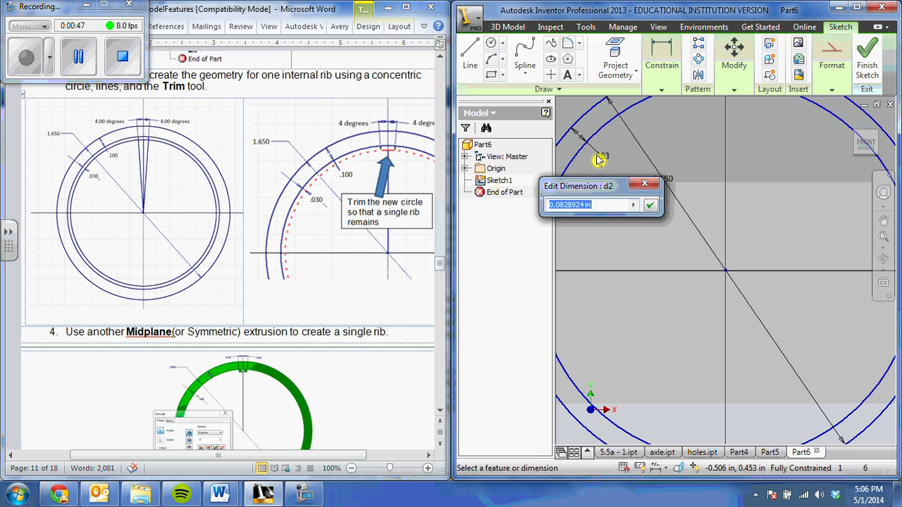
type(".1")
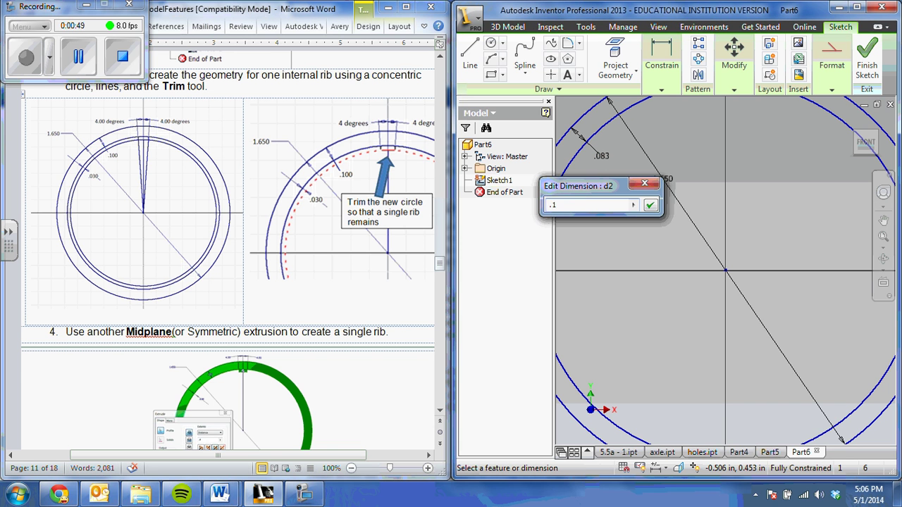
key("Return")
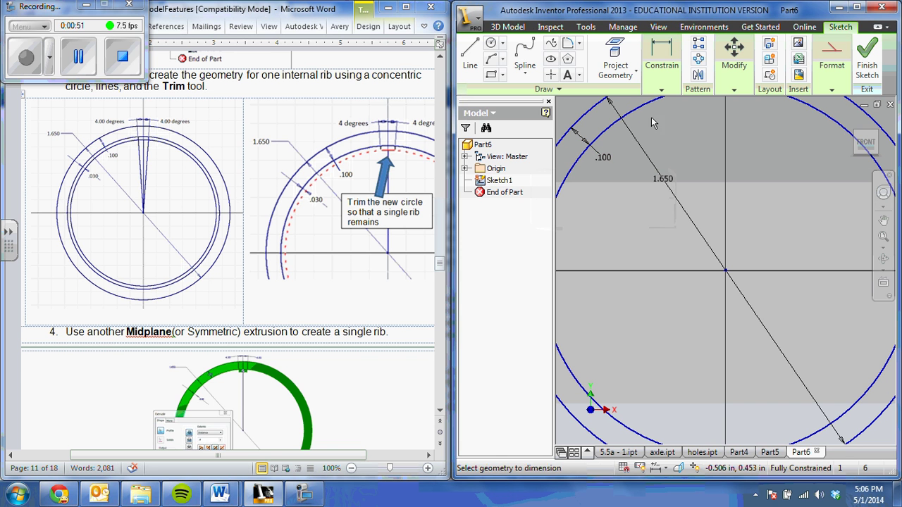
Draw a third circle centred on the sketch origin
left_click(491, 42)
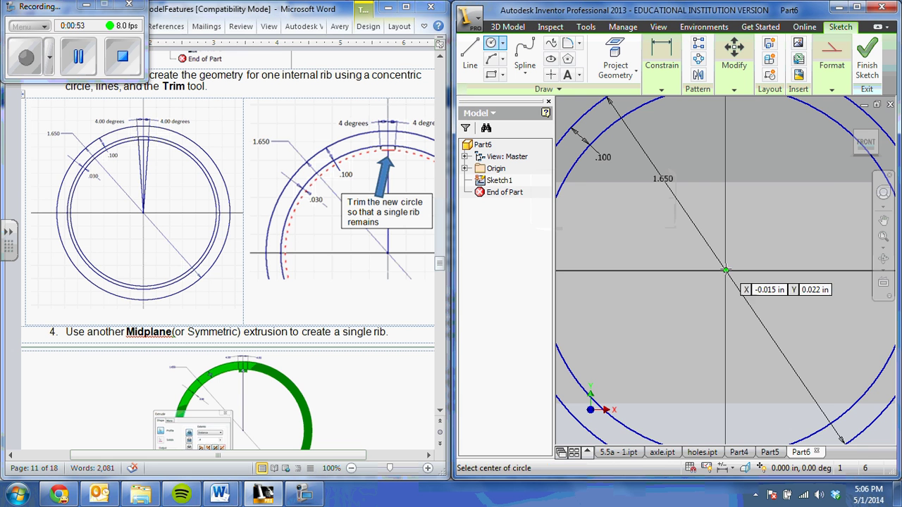
left_click(726, 270)
left_click(662, 118)
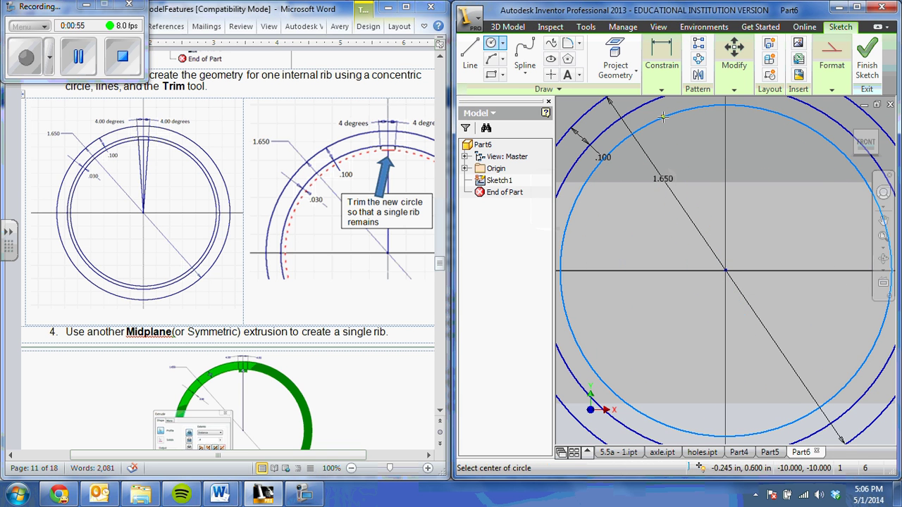
Dimension the new circle's gap from its neighbour to 0.030 in
key("d")
left_click(639, 126)
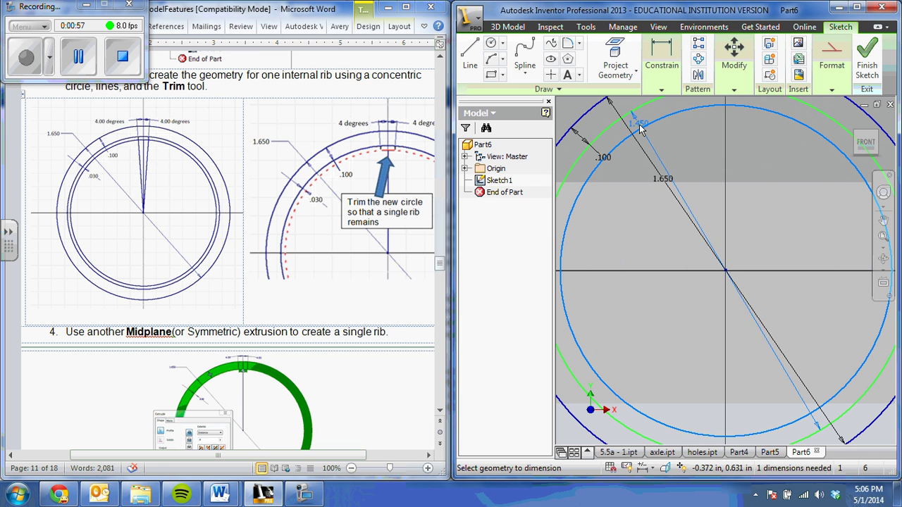
left_click(642, 133)
left_click(656, 148)
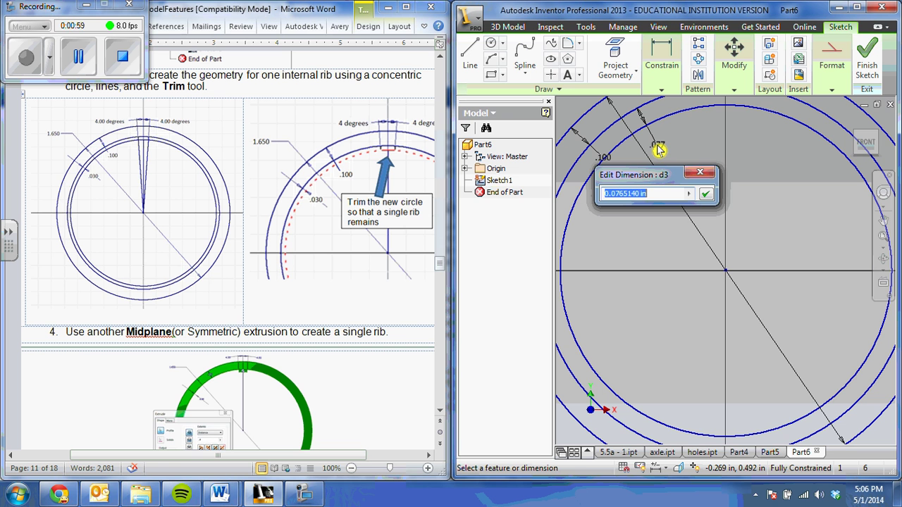
type(".03")
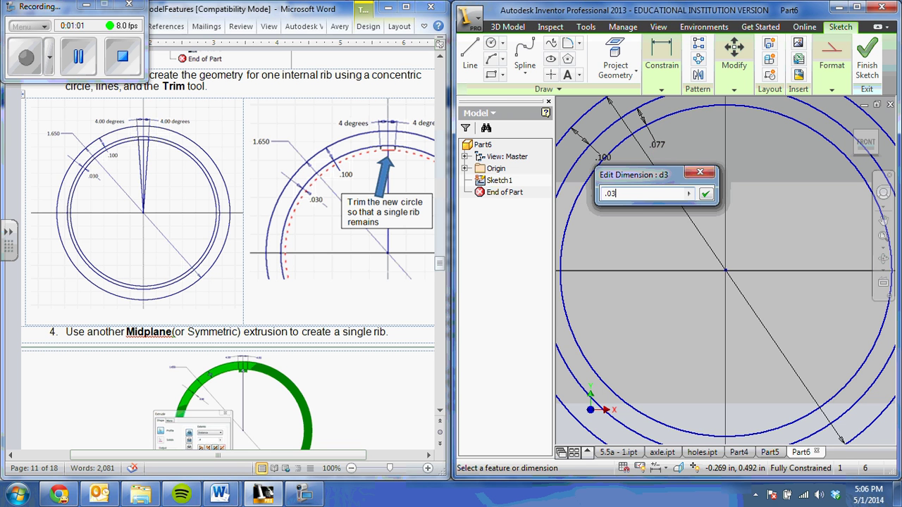
key("Return")
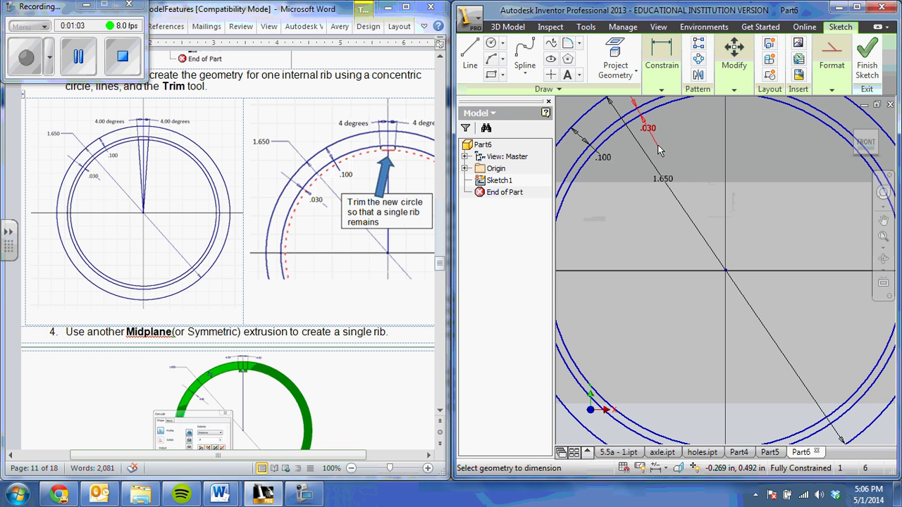
middle_click_drag(693, 186, 693, 190)
scroll(694, 200, "up", 2)
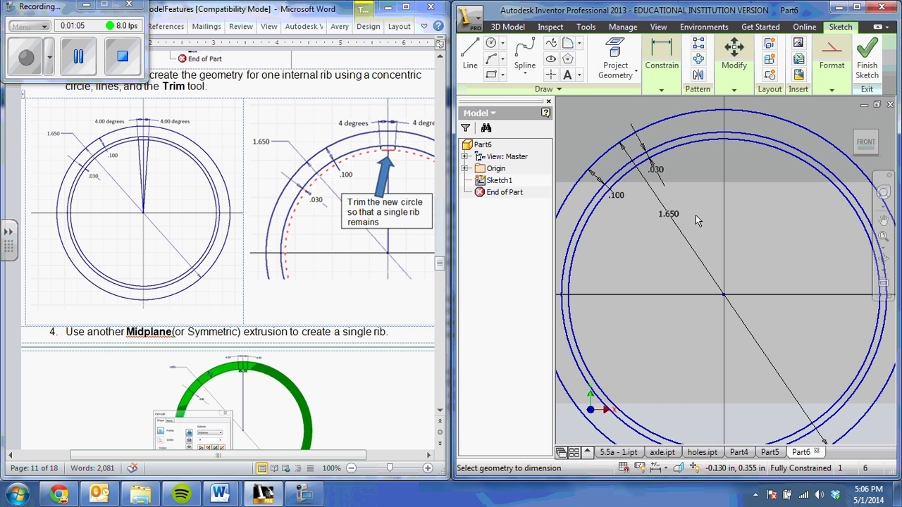
Draw a vertical centre line and two rib lines from the sketch centre to the inner circle
left_click(470, 56)
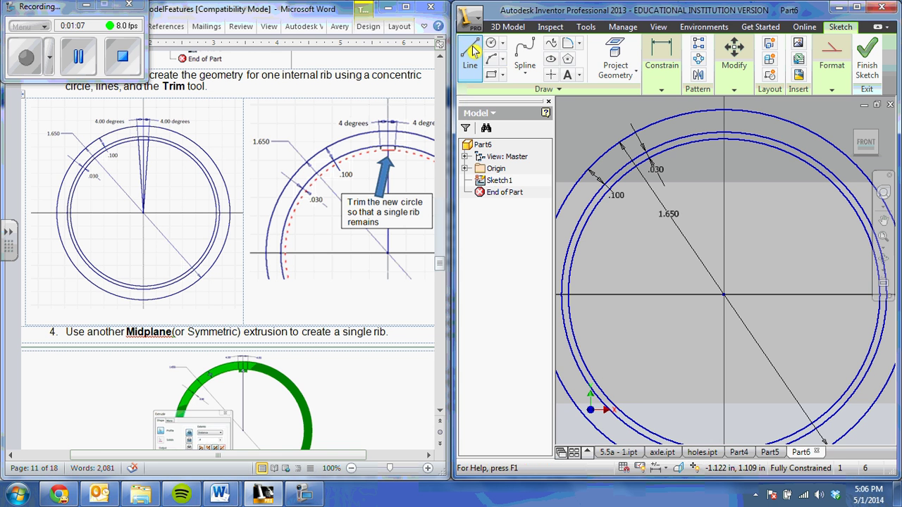
left_click(724, 294)
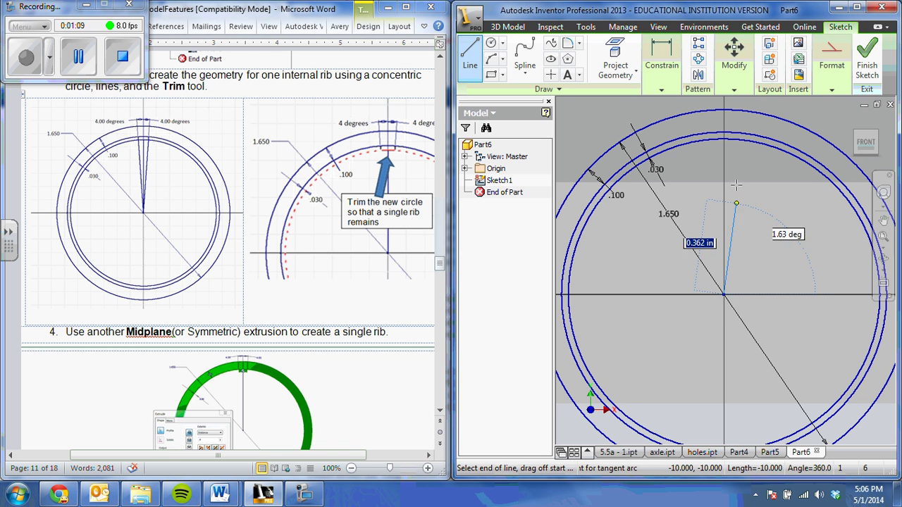
double_click(724, 131)
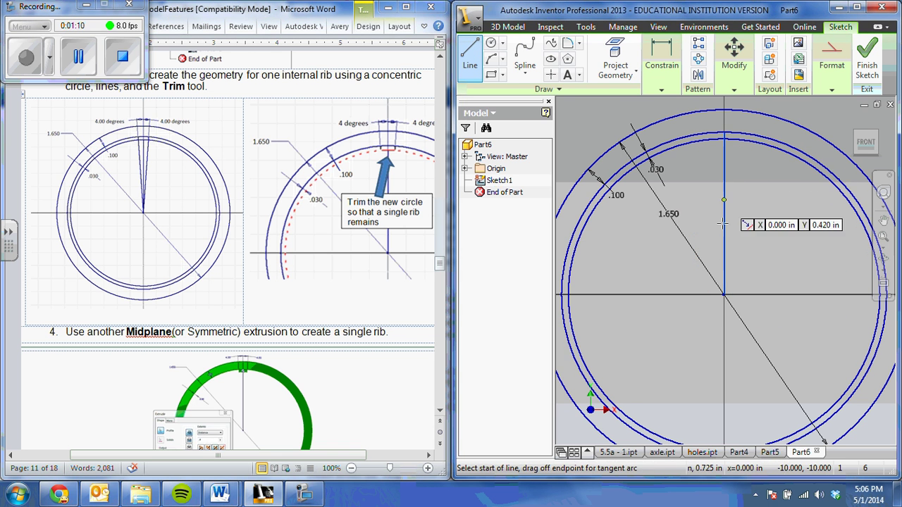
left_click(724, 295)
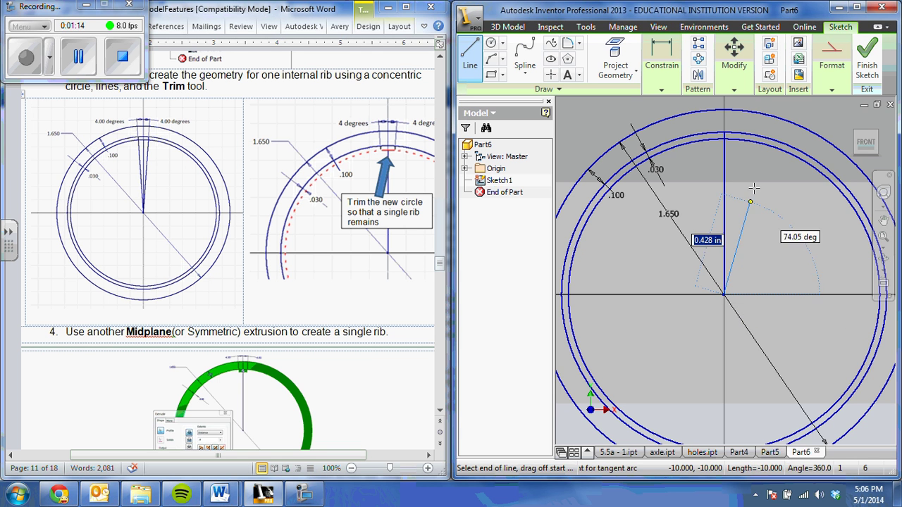
scroll(747, 133, "down", 2)
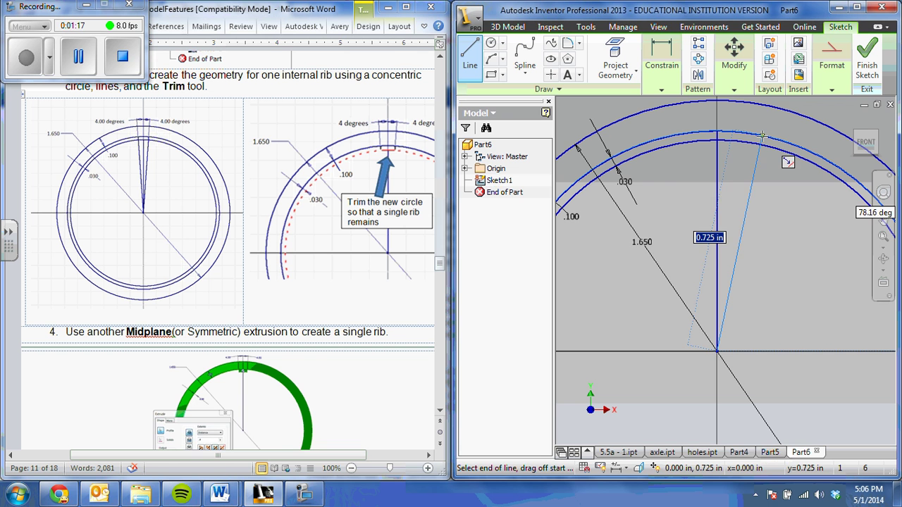
key("Escape")
left_click(755, 134)
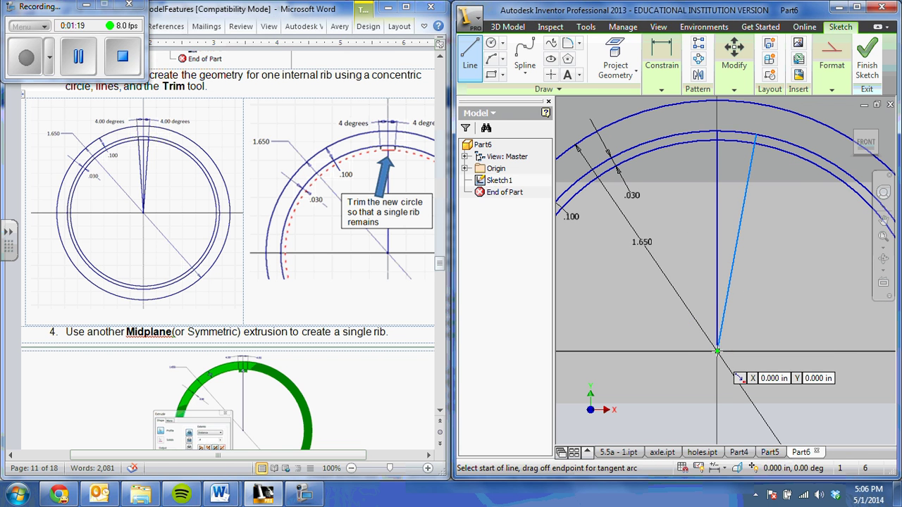
left_click(717, 350)
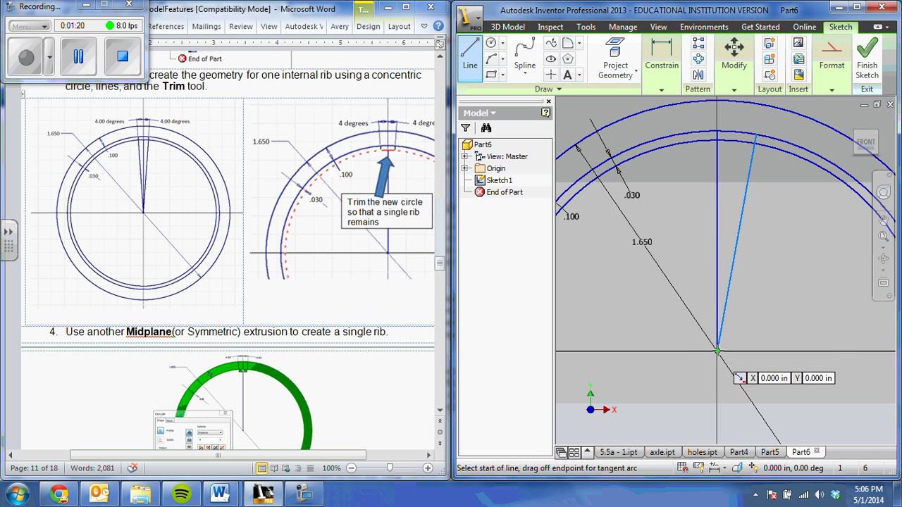
left_click(679, 136)
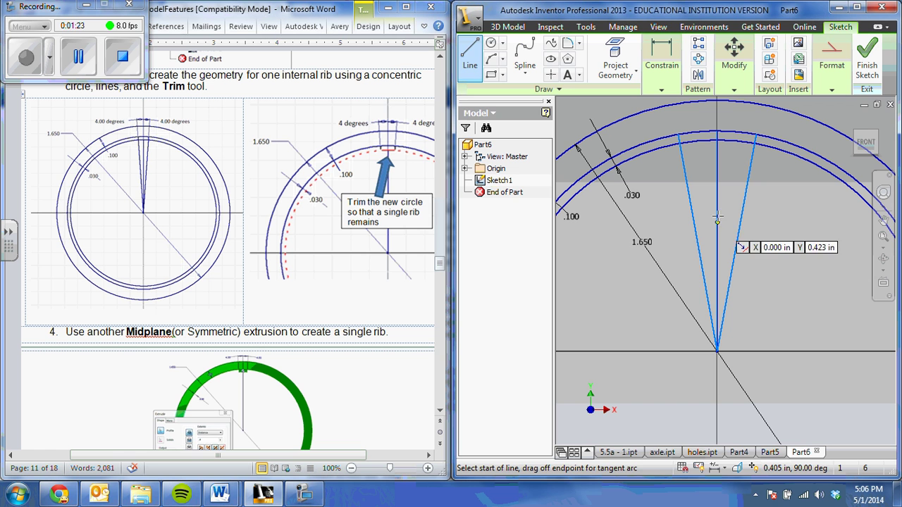
Dimension the left rib line at 4° from the vertical line
key("d")
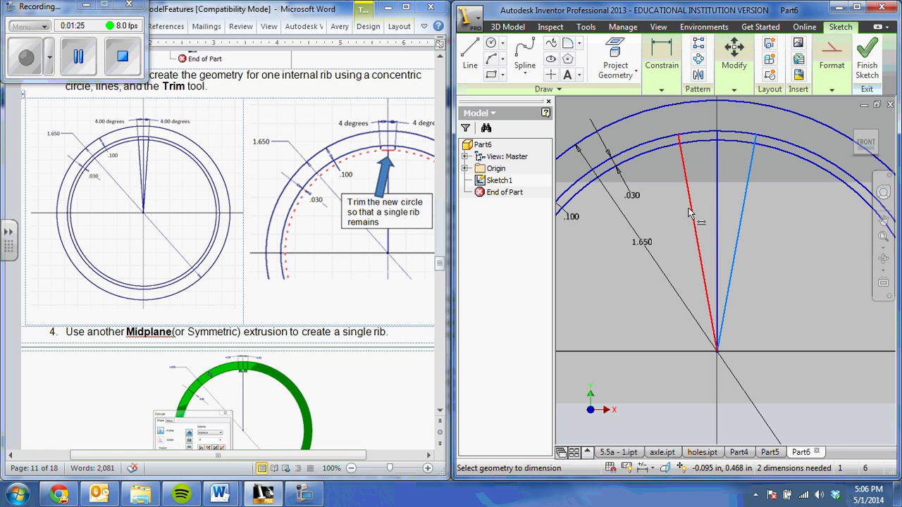
left_click(692, 209)
left_click(716, 205)
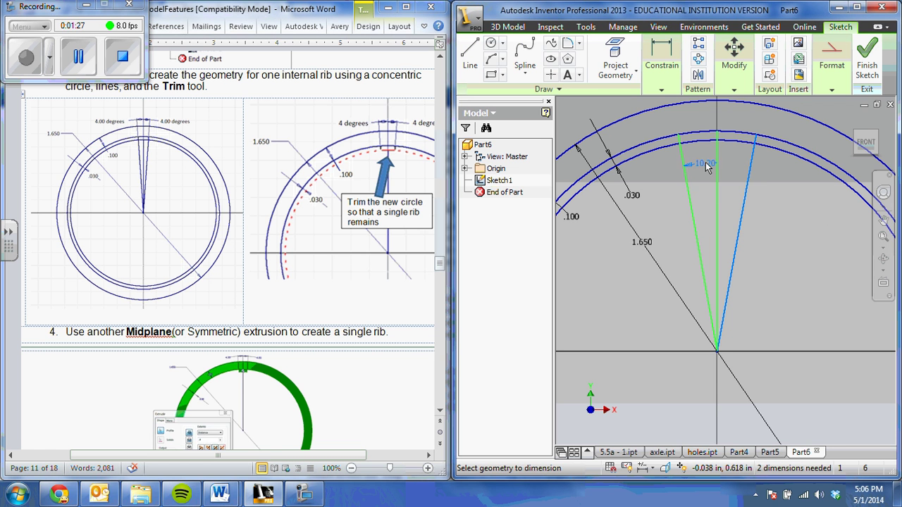
left_click(701, 153)
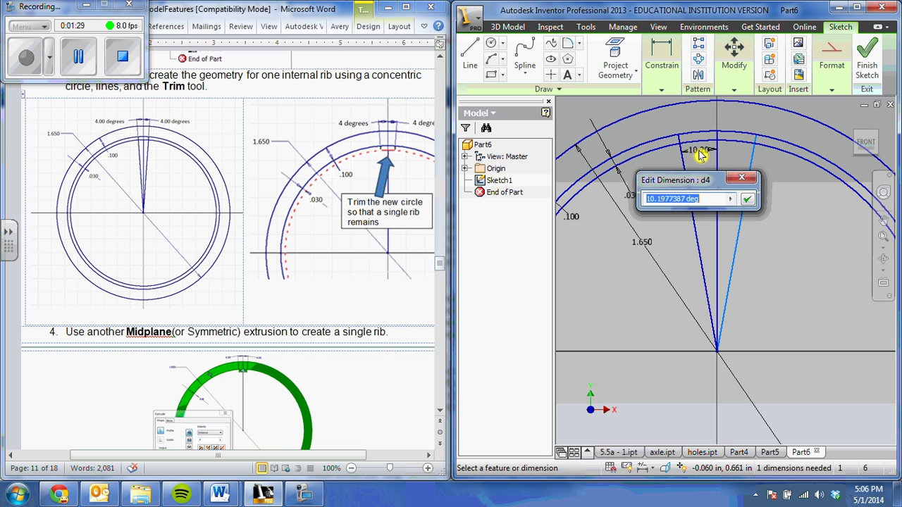
type("4")
key("Return")
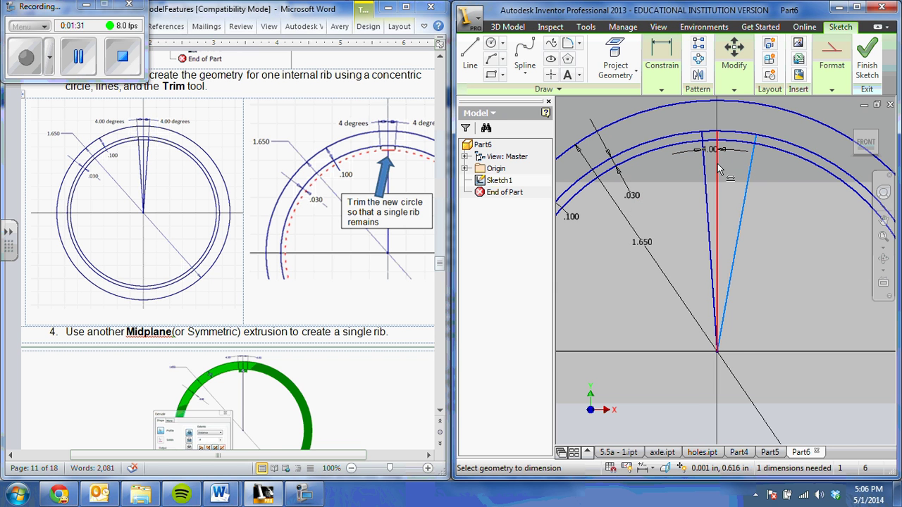
Dimension the right rib line at 4° from the vertical line
left_click(717, 169)
left_click(748, 173)
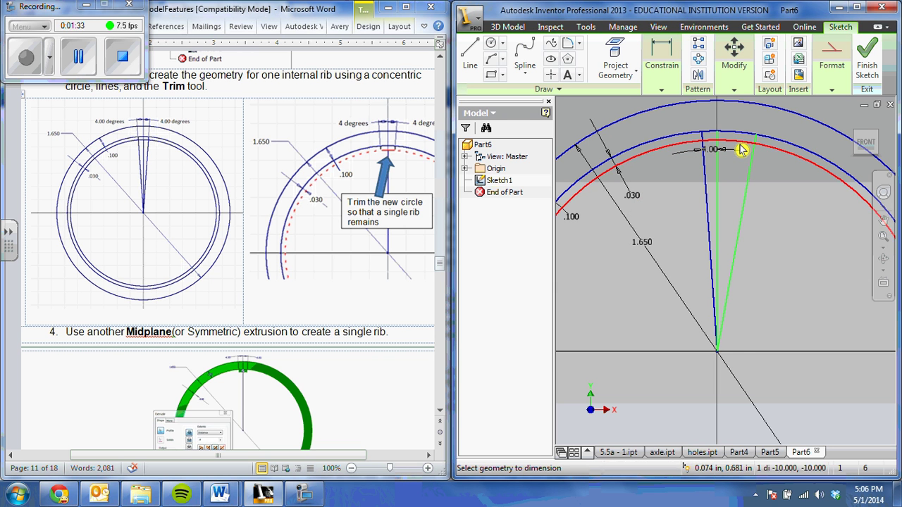
left_click(741, 149)
key("Escape")
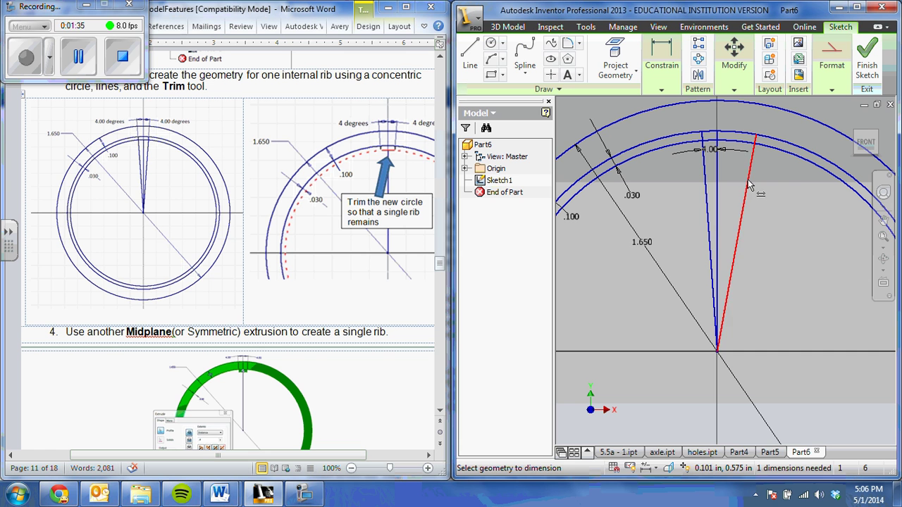
left_click(747, 179)
left_click(716, 176)
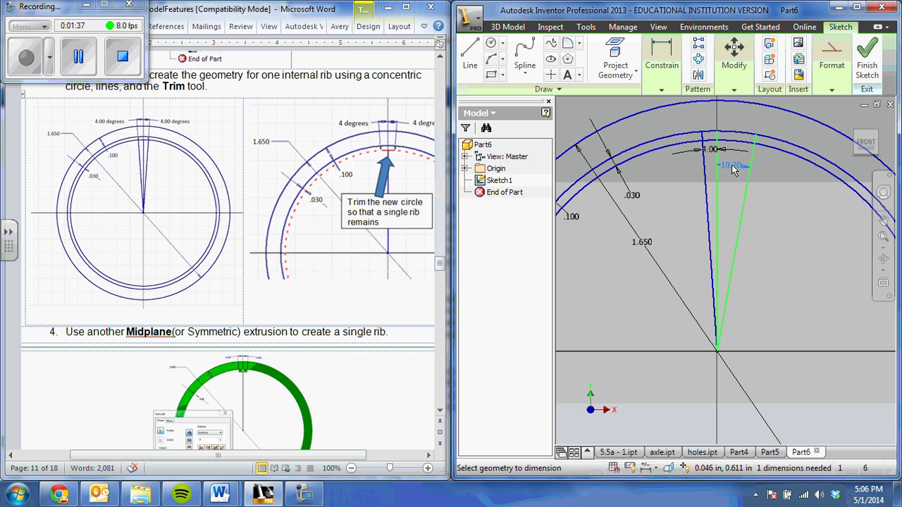
left_click(730, 162)
type("4")
key("Return")
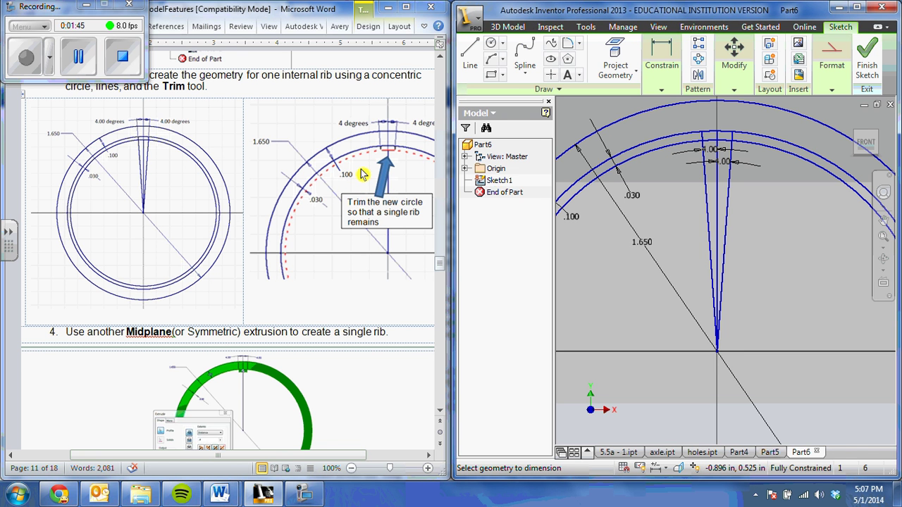
Trim away the vertical centre line between the rib lines
key("x")
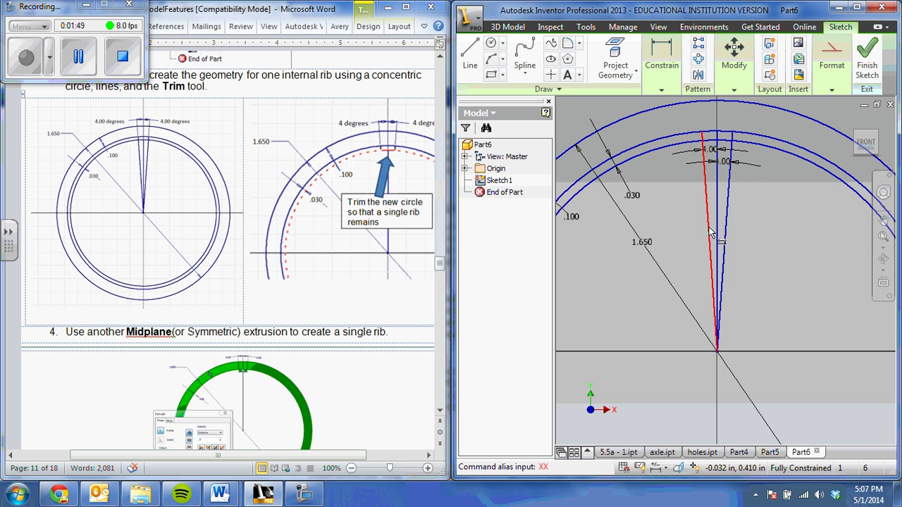
right_click(741, 228)
key("Escape")
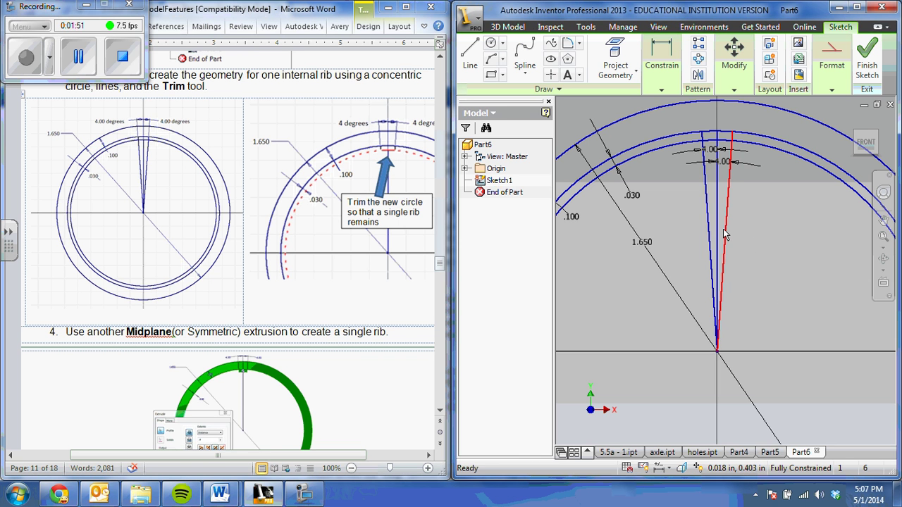
key("x")
left_click(729, 233)
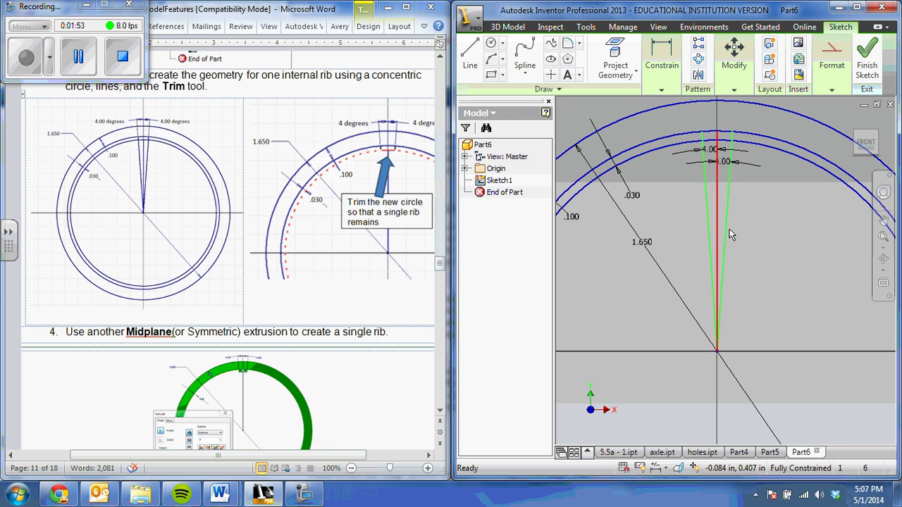
left_click(729, 229)
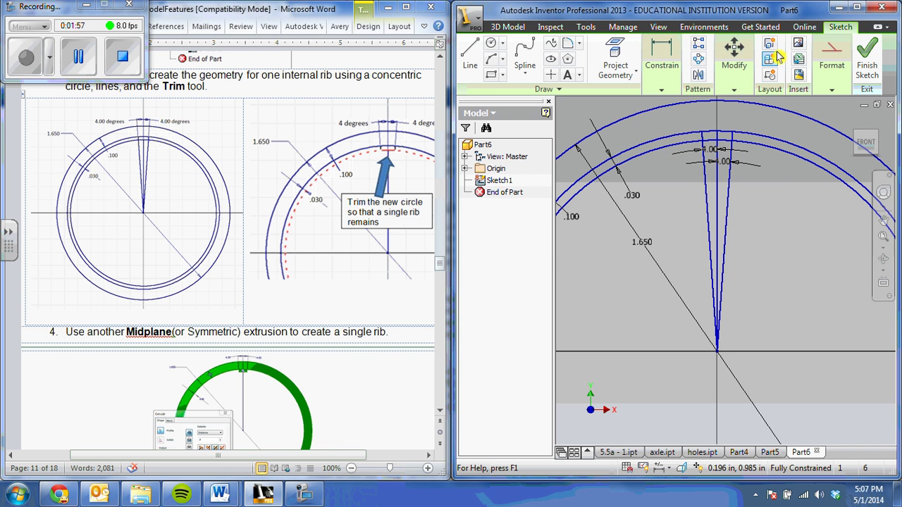
Trim the rib lines and third circle to one small rib outline, then finish the sketch
mouse_move(733, 57)
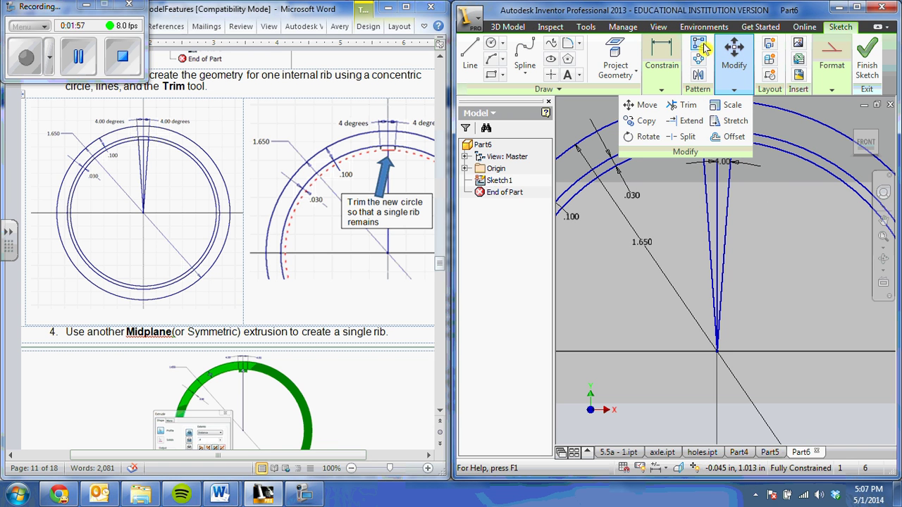
left_click(687, 105)
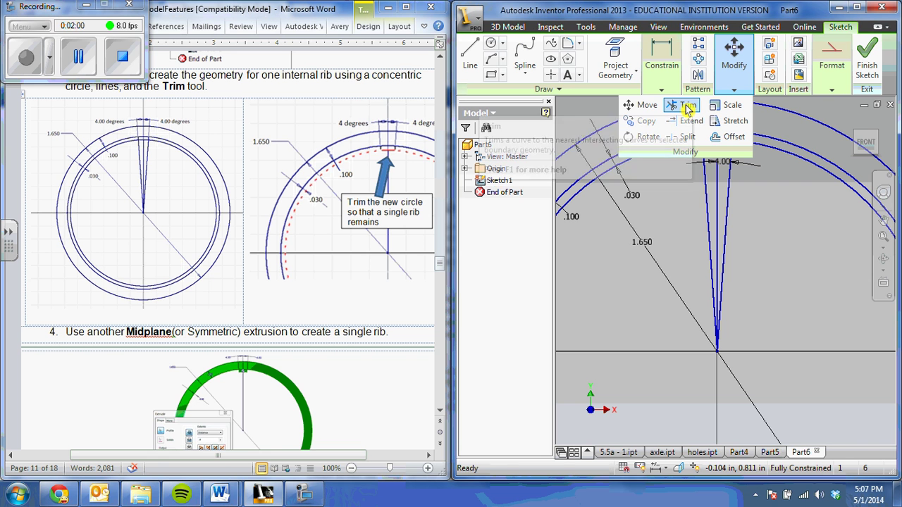
left_click(737, 235)
left_click(703, 218)
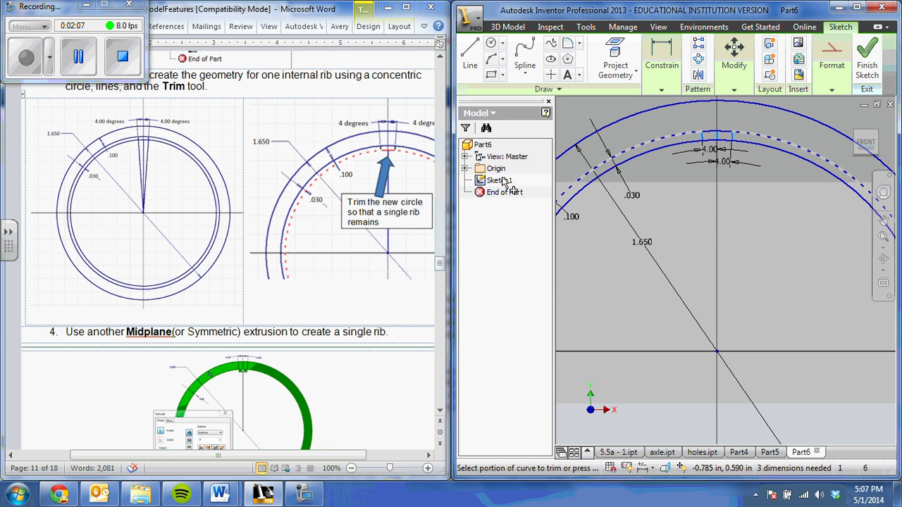
left_click(723, 141)
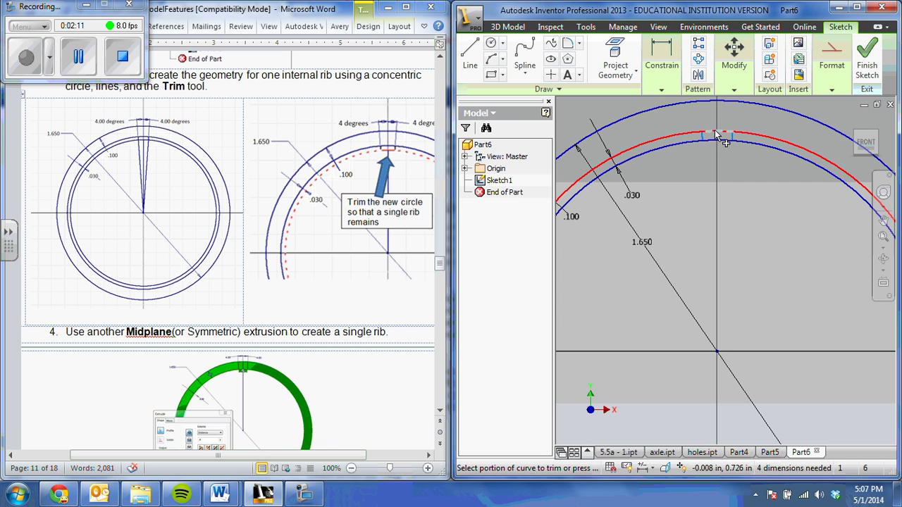
left_click(672, 143)
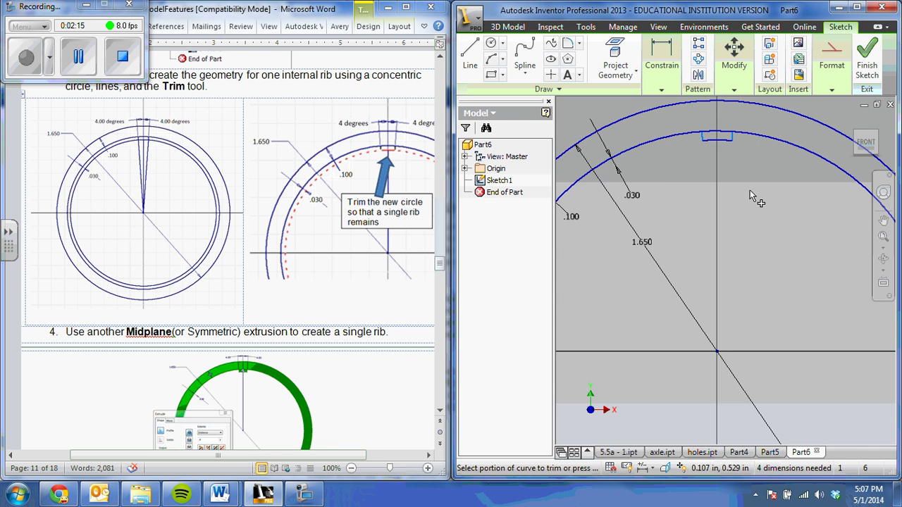
scroll(752, 197, "down", 2)
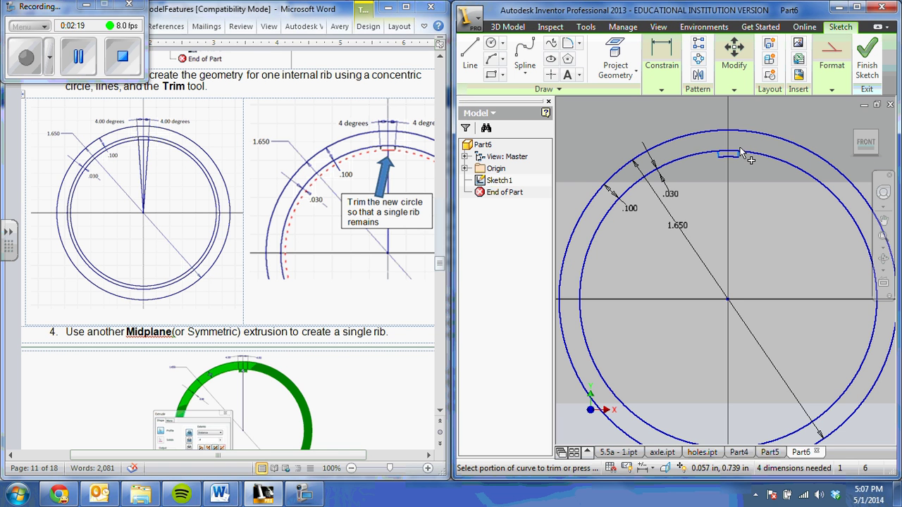
left_click(866, 65)
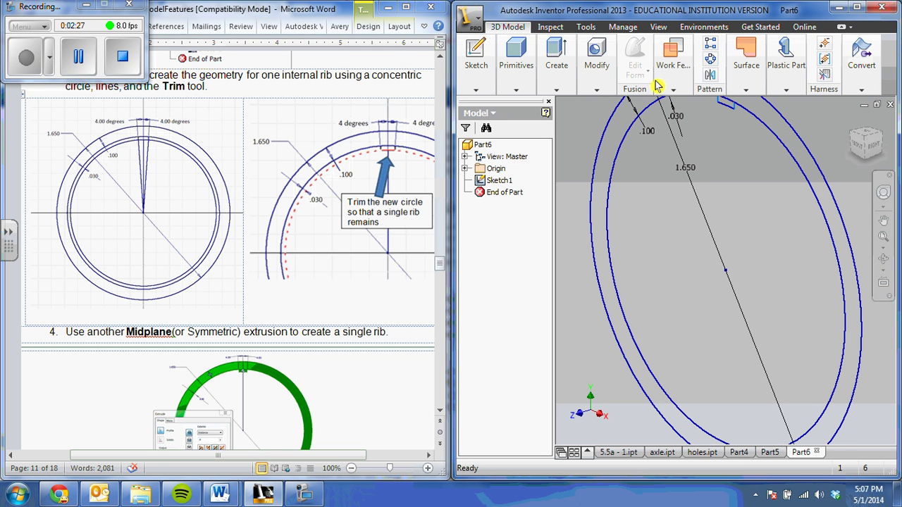
Extrude the ring profile 0.5 in with the Symmetric direction
left_click(556, 67)
left_click(551, 91)
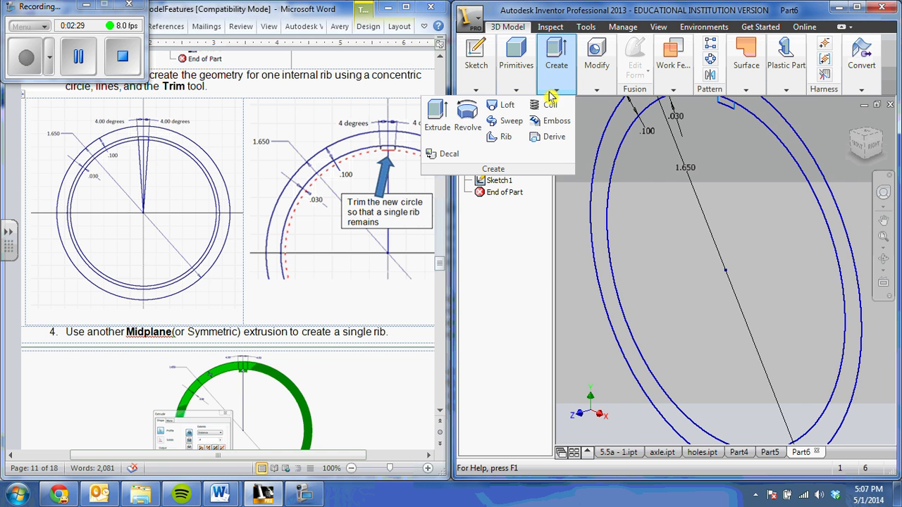
left_click(437, 114)
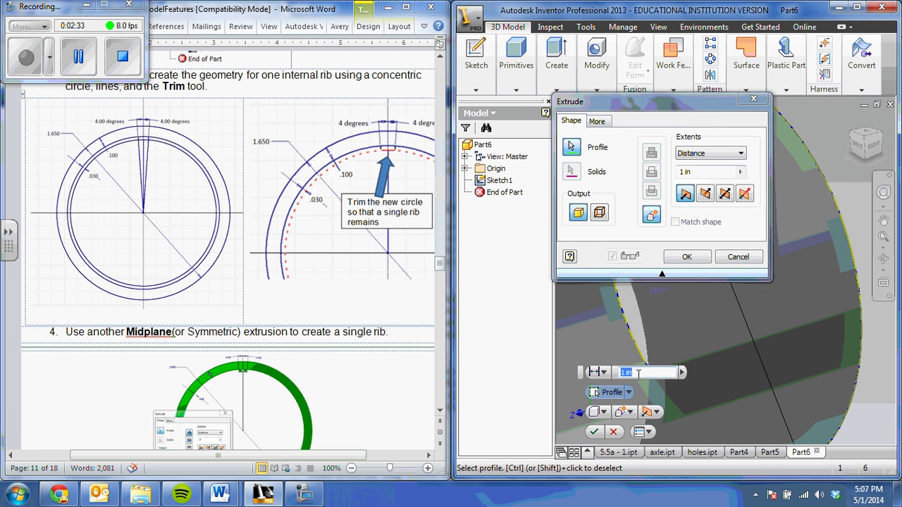
left_click(598, 374)
type(".5")
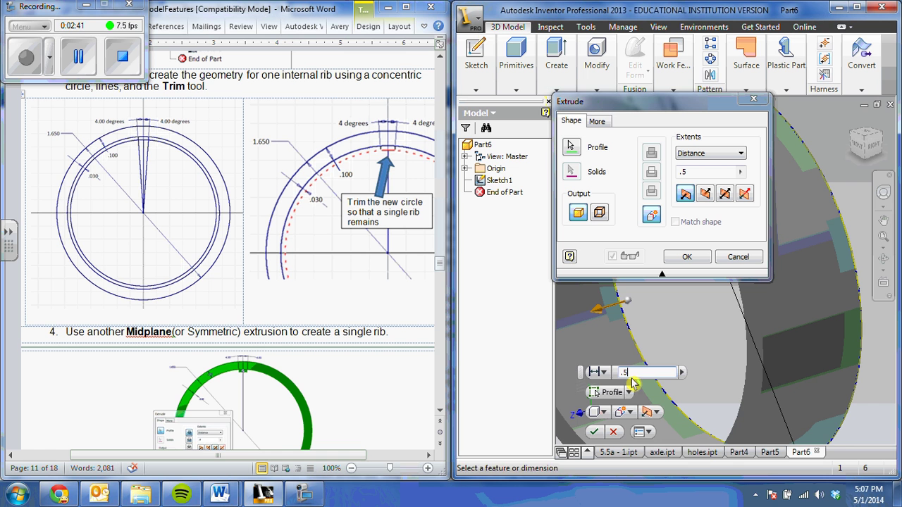
left_click(653, 414)
left_click(673, 457)
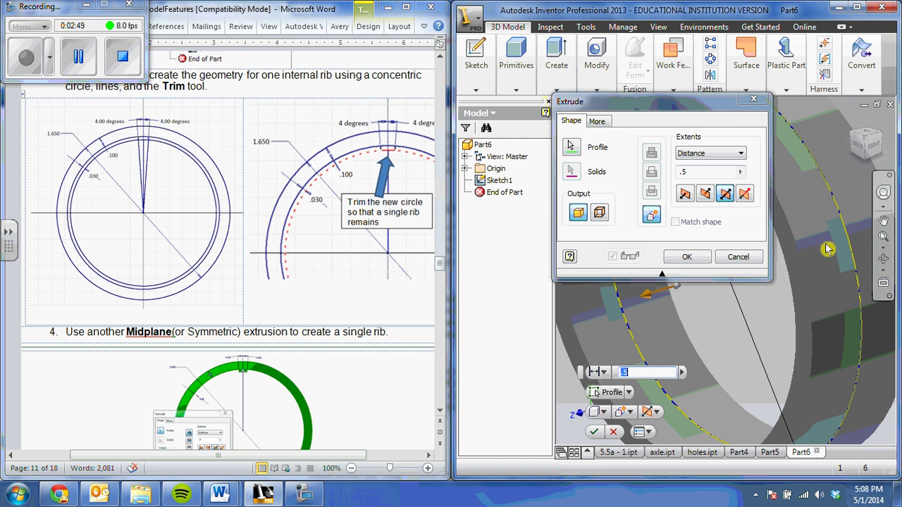
left_click(682, 257)
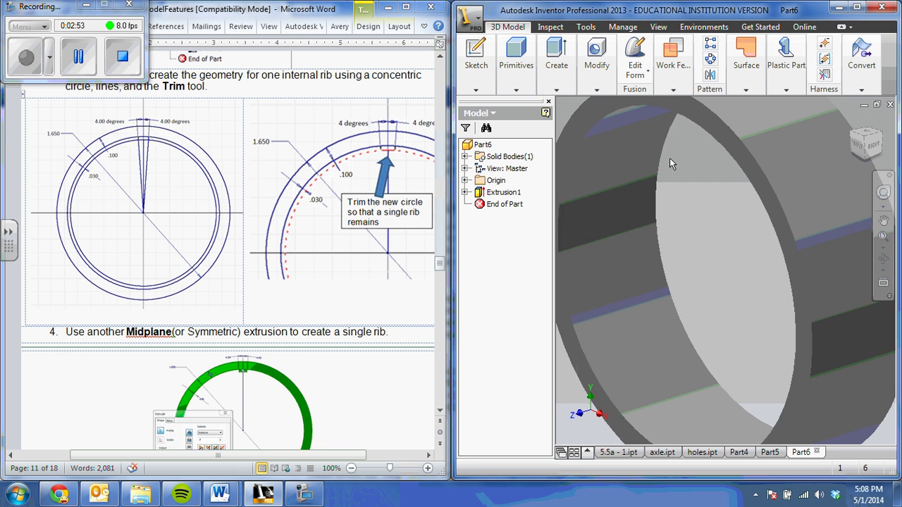
Turn the ring to an isometric ViewCube view and expand Extrusion1 to show Sketch1
left_click(859, 147)
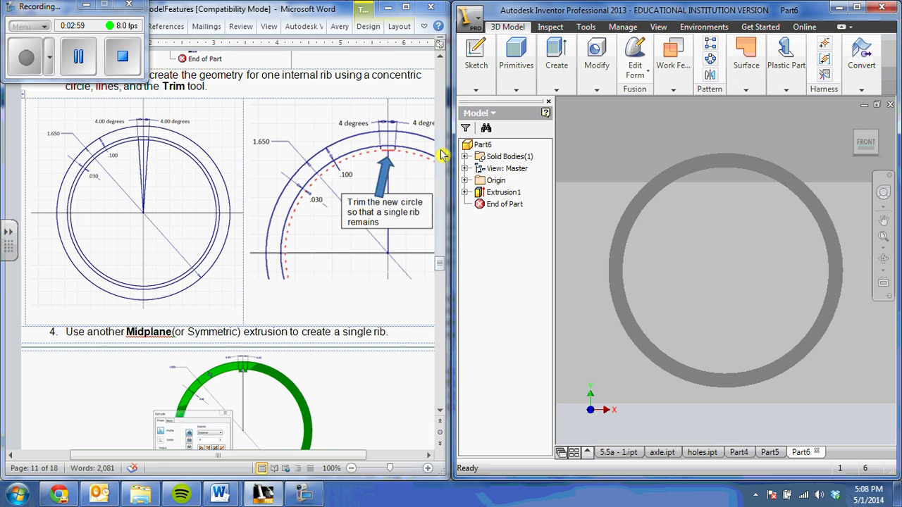
left_click(876, 133)
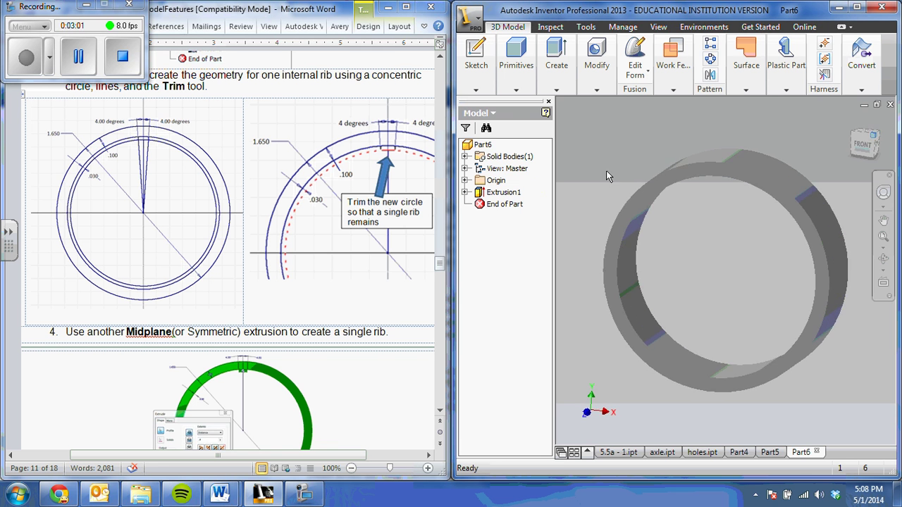
left_click(464, 192)
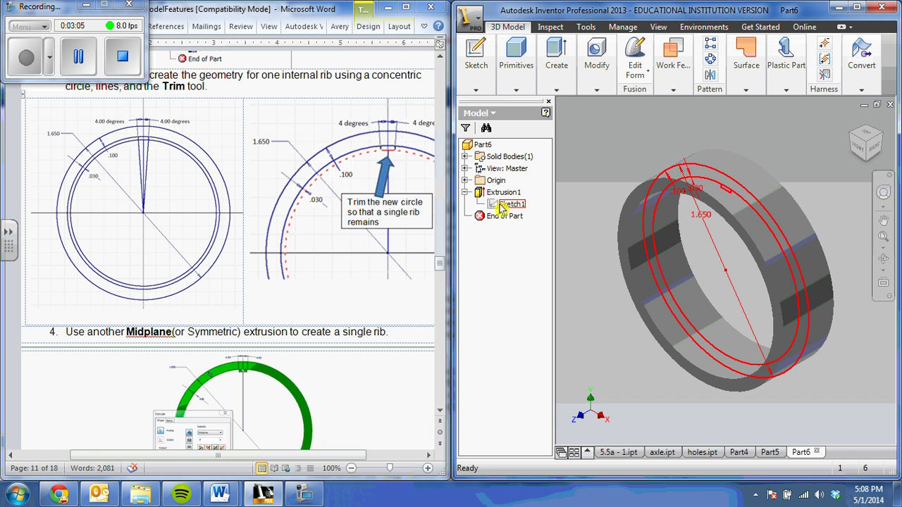
left_click_drag(439, 267, 439, 291)
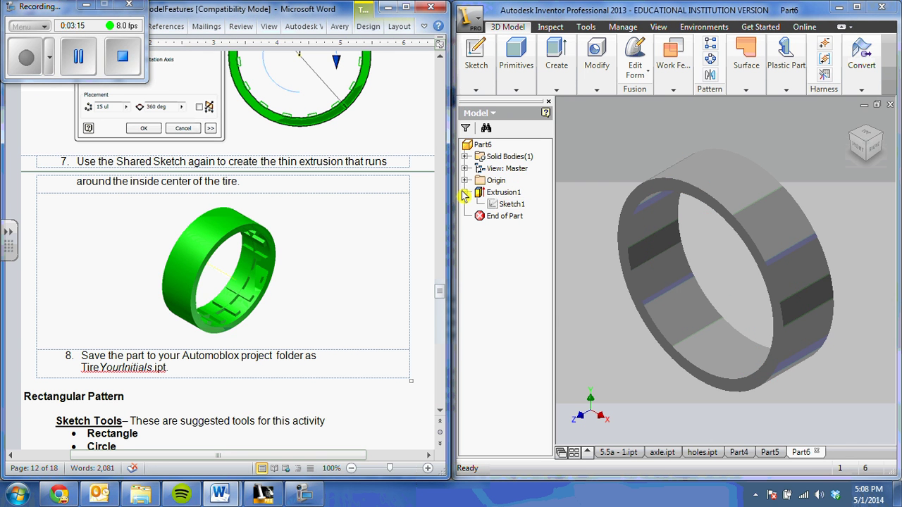
Share Sketch1 and set up a 0.4 in symmetric extrusion of the small rib rectangle
right_click(504, 205)
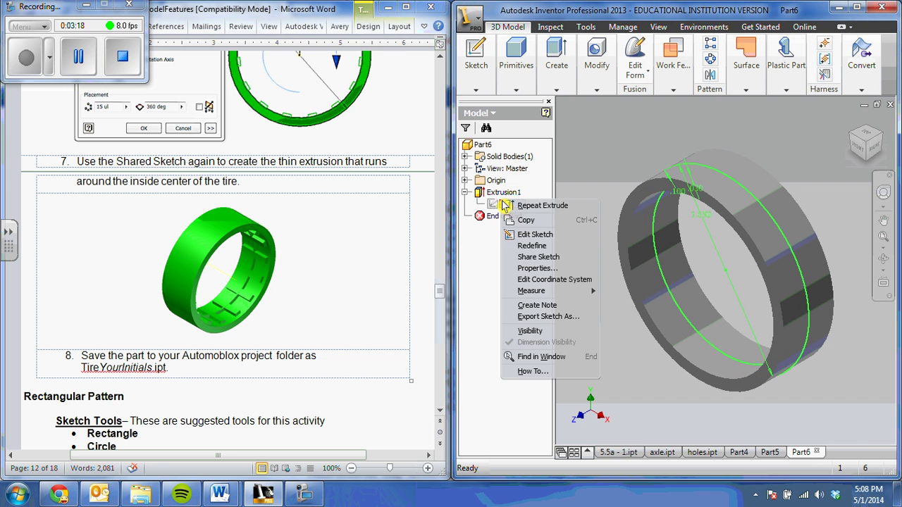
left_click(530, 259)
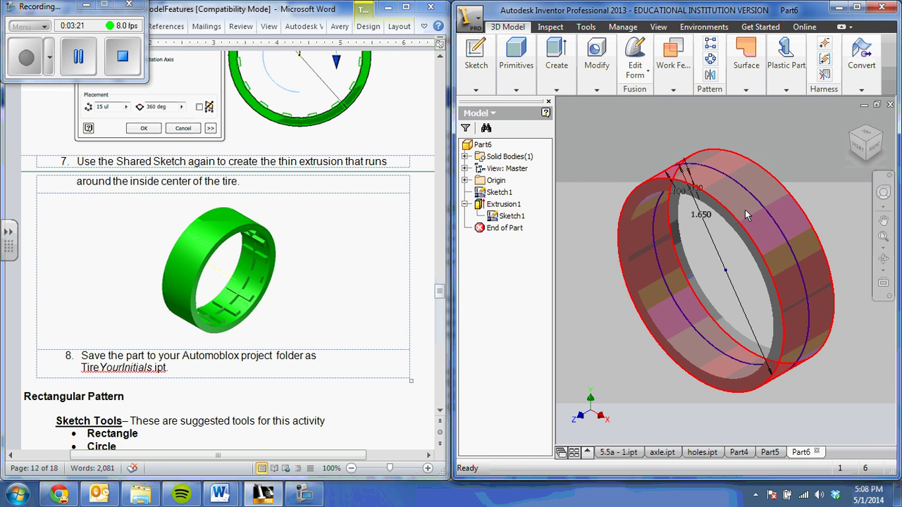
left_click(557, 83)
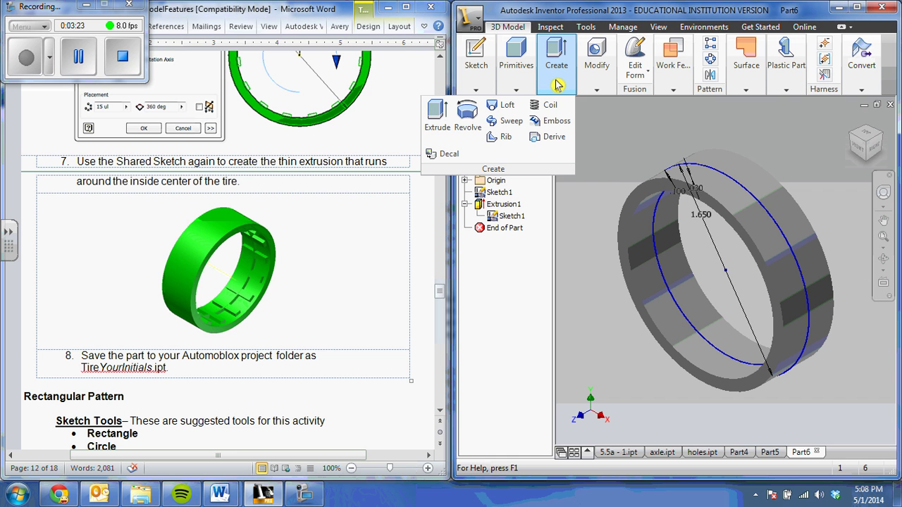
left_click(437, 116)
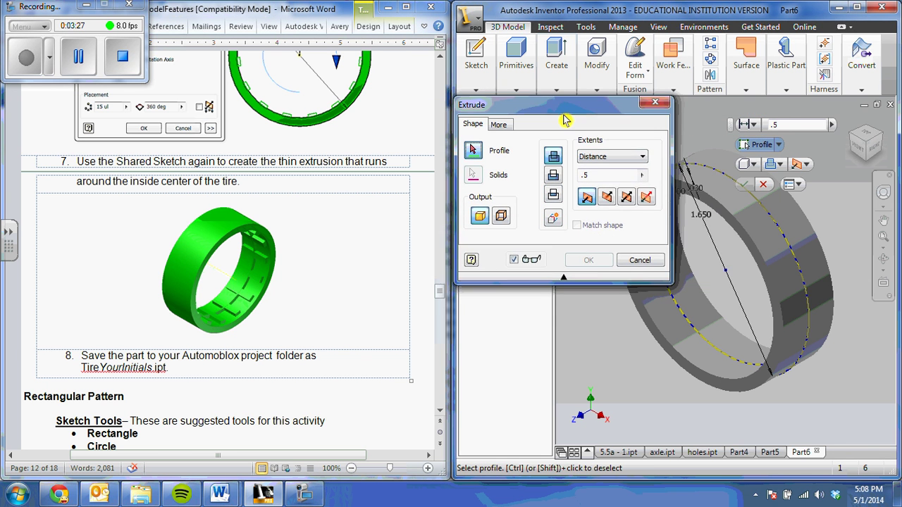
scroll(729, 194, "down", 5)
left_click(729, 192)
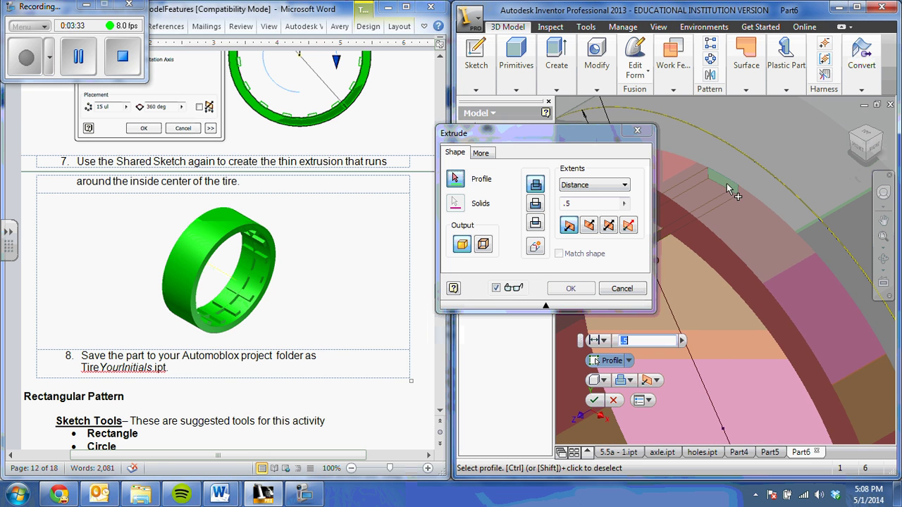
left_click(610, 225)
left_click_drag(586, 139, 478, 154)
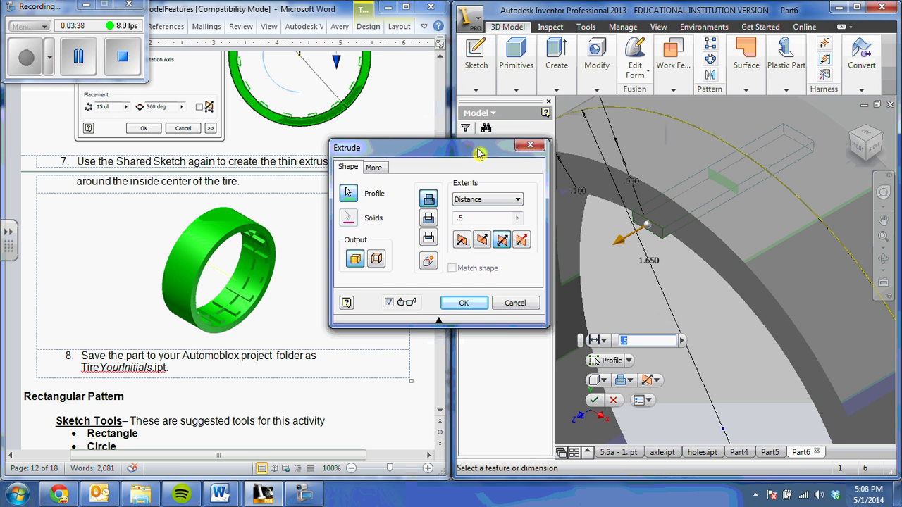
left_click_drag(472, 219, 459, 220)
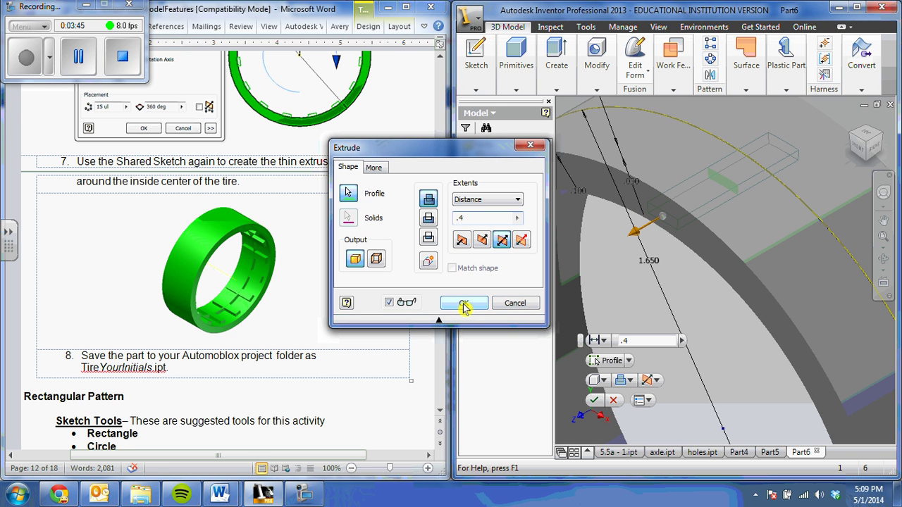
Create the rib as Extrusion2 and turn off Sketch1's visibility
left_click(464, 305)
right_click(497, 195)
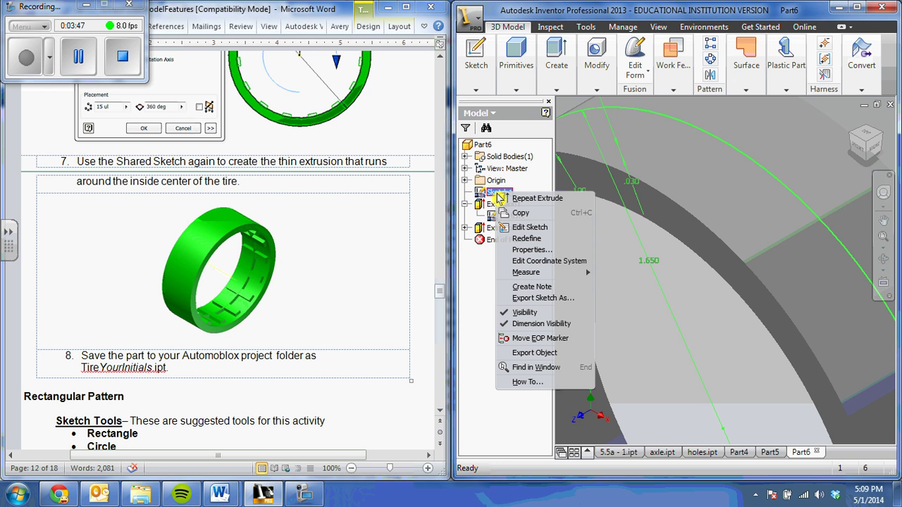
left_click(522, 312)
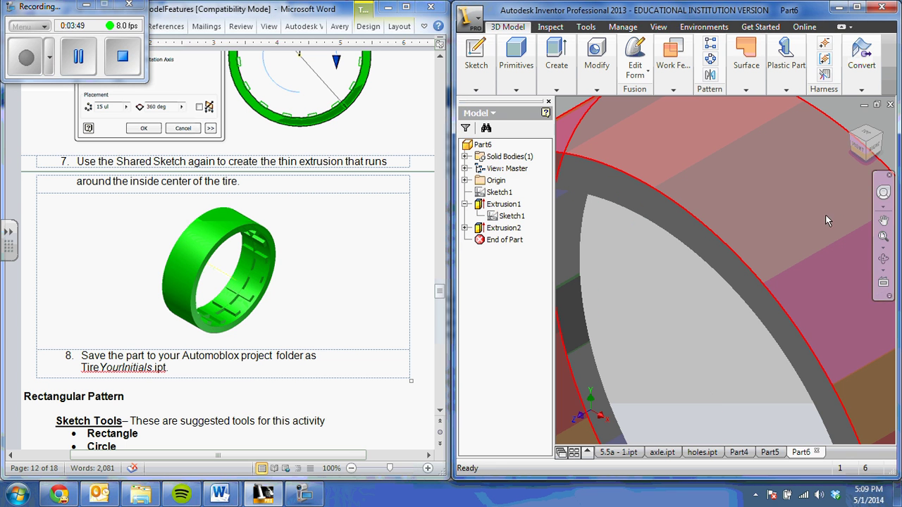
Orbit, pan and zoom the view to inspect the rib inside the ring
middle_click_drag(755, 230, 750, 200, "shift")
scroll(665, 195, "up", 5)
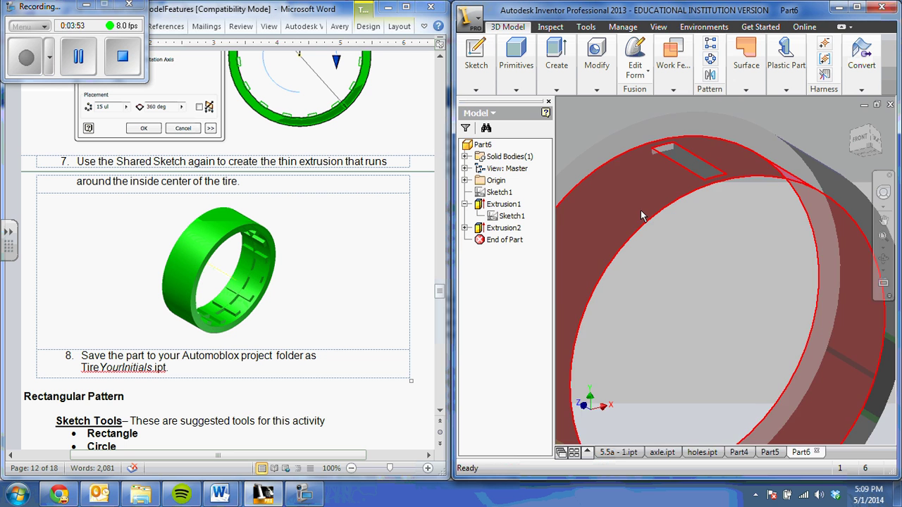
key("F2")
left_click_drag(750, 243, 728, 233)
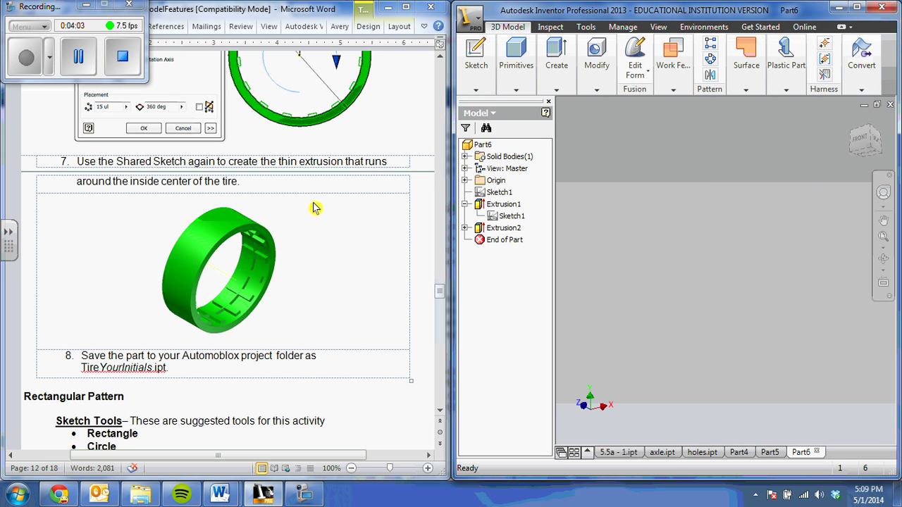
scroll(610, 256, "up", 5)
middle_click_drag(710, 261, 807, 254, "shift")
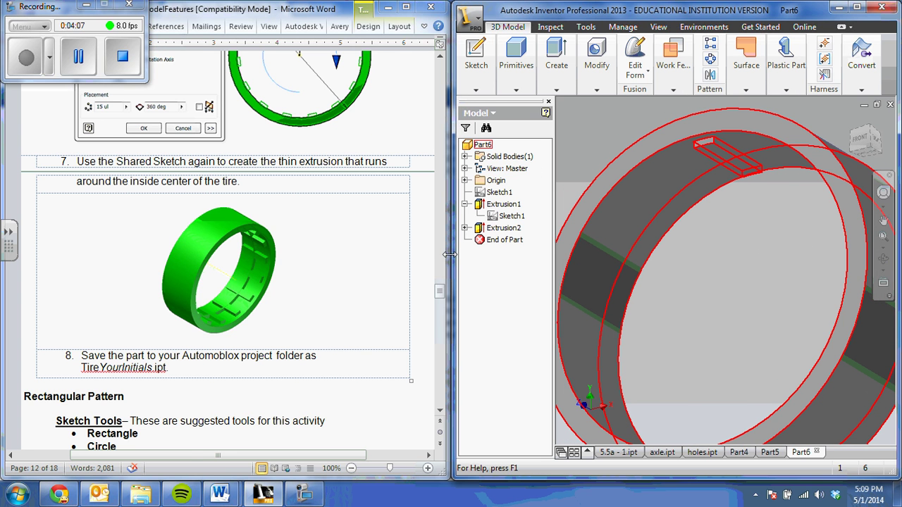
left_click_drag(437, 299, 438, 292)
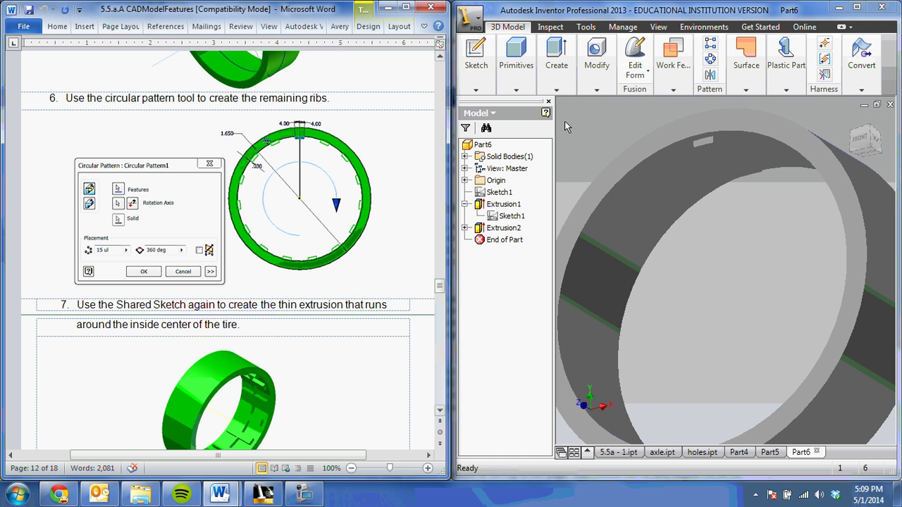
Circular-pattern the Extrusion2 rib 15 times over 360° about the ring's inner face
left_click(710, 59)
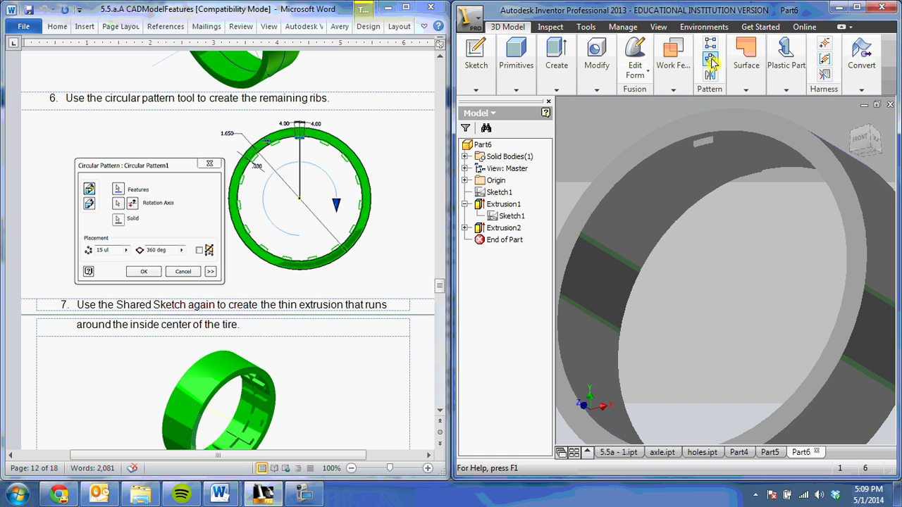
left_click(722, 153)
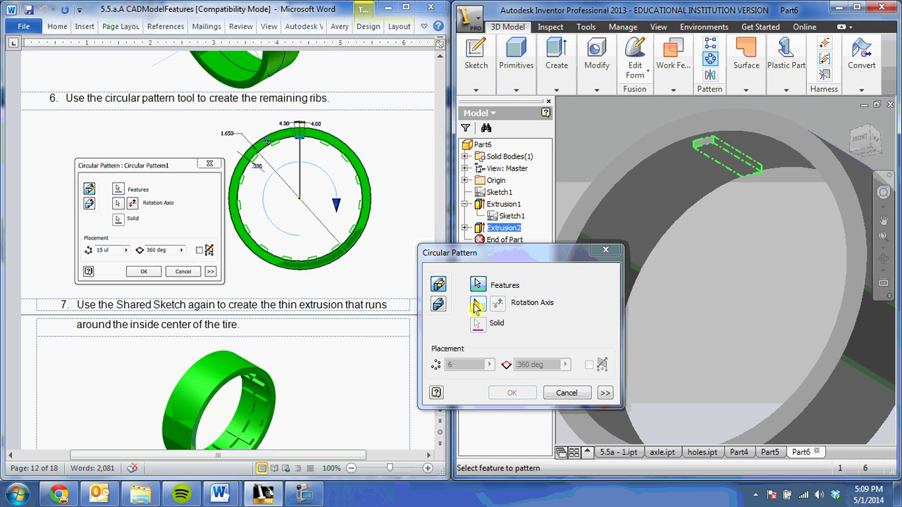
left_click(477, 303)
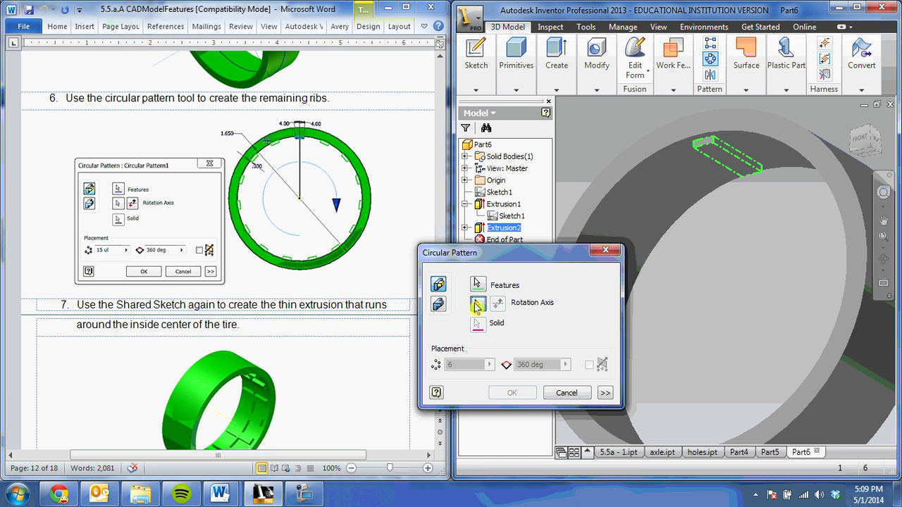
left_click(636, 186)
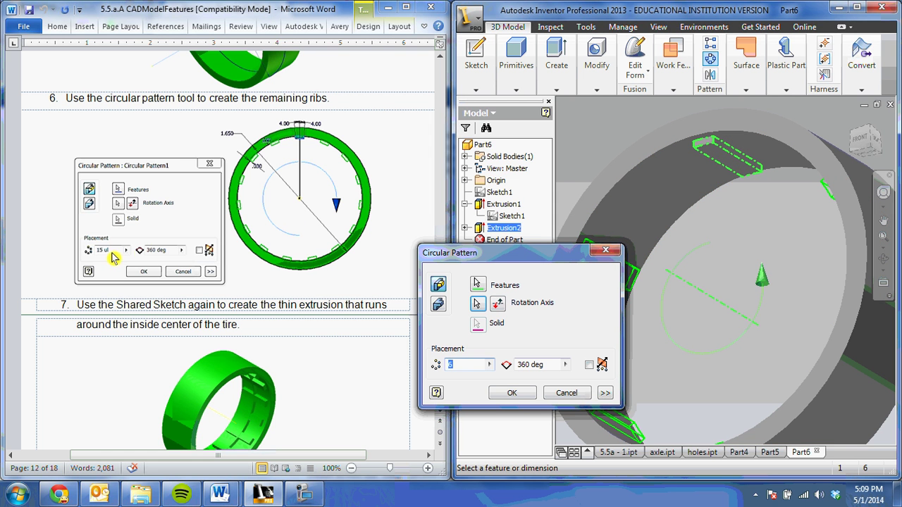
type("15")
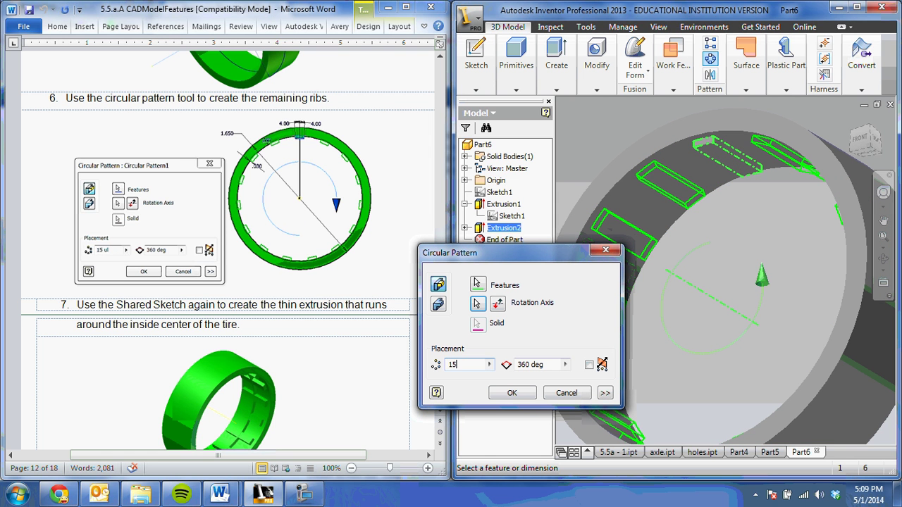
left_click(512, 393)
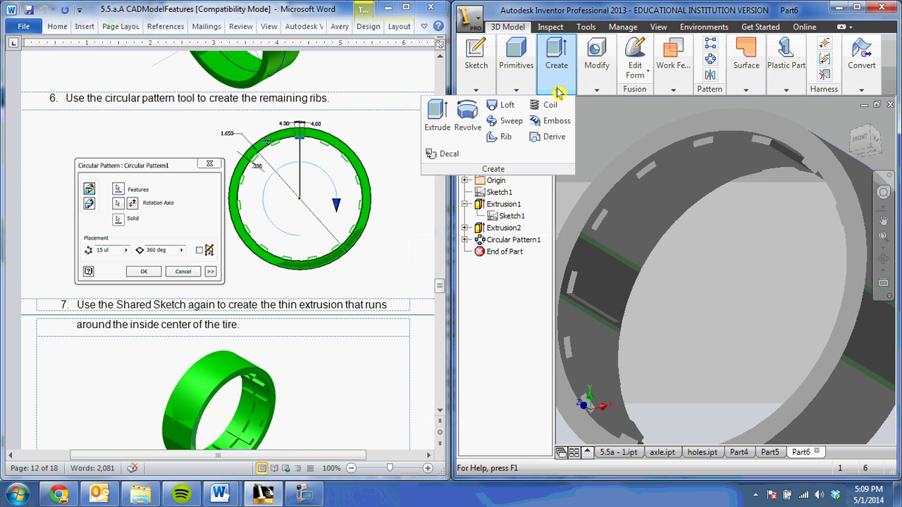
mouse_move(596, 67)
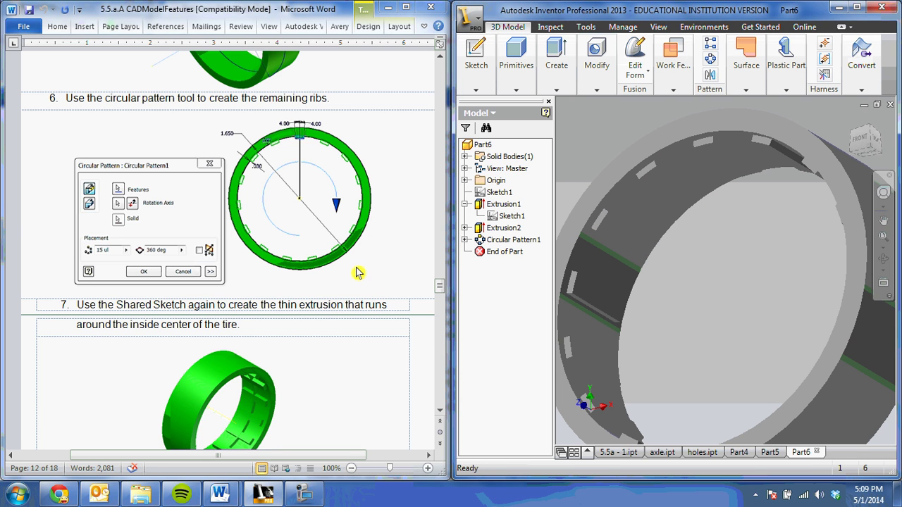
left_click_drag(439, 286, 438, 293)
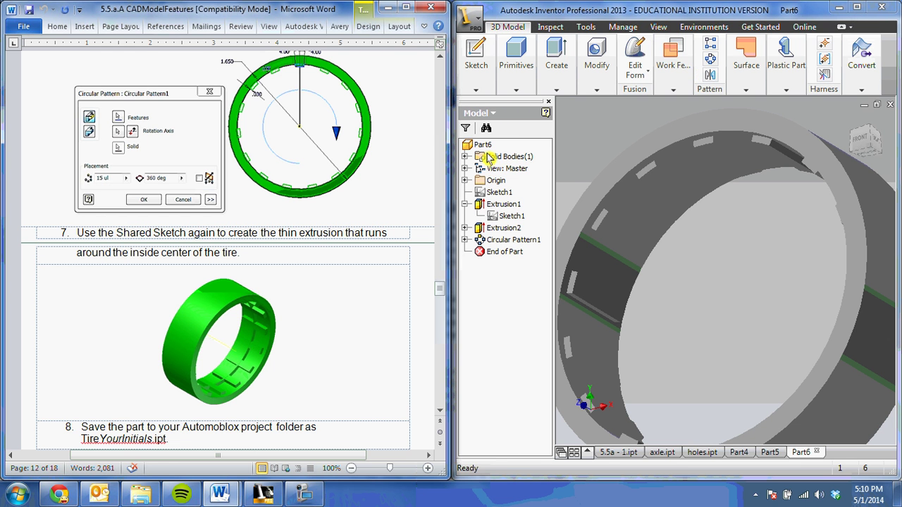
Switch to an isometric view, review the work plane options, and expand Origin to show the XY Plane
left_click(871, 132)
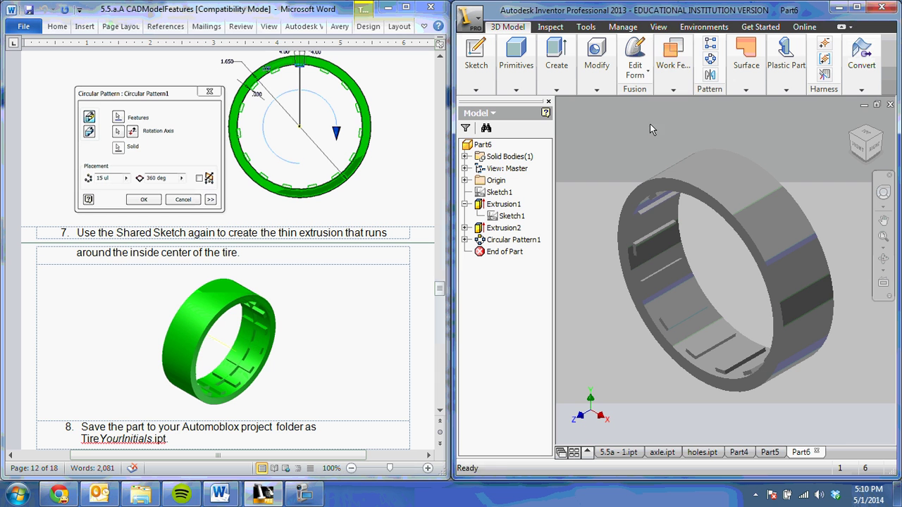
left_click(672, 56)
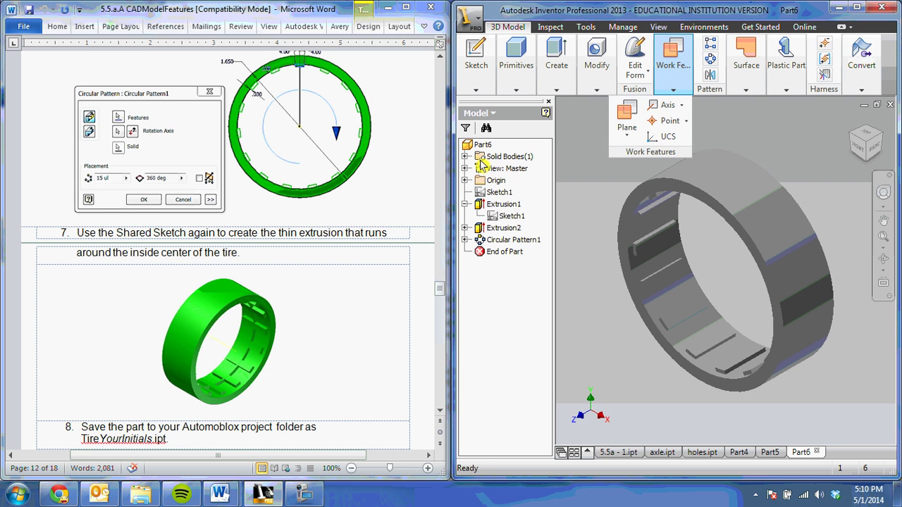
left_click(681, 64)
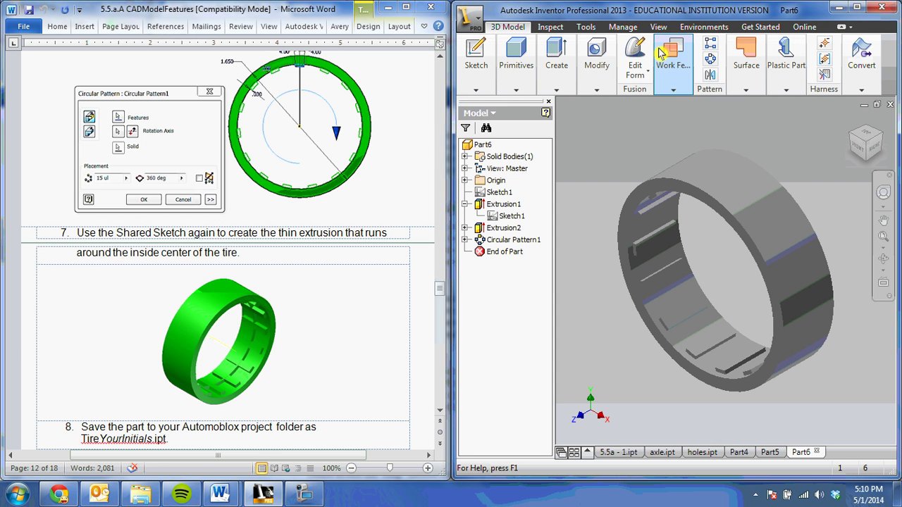
left_click(673, 67)
left_click(626, 133)
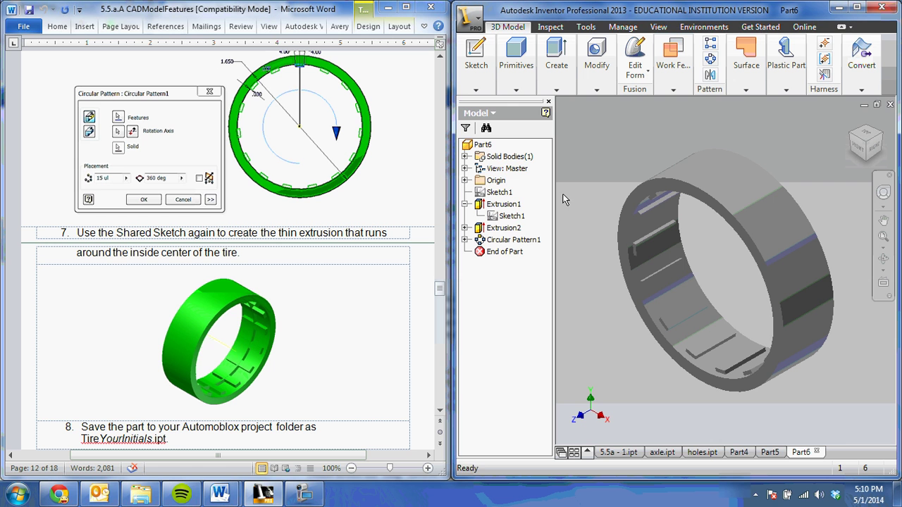
left_click(465, 181)
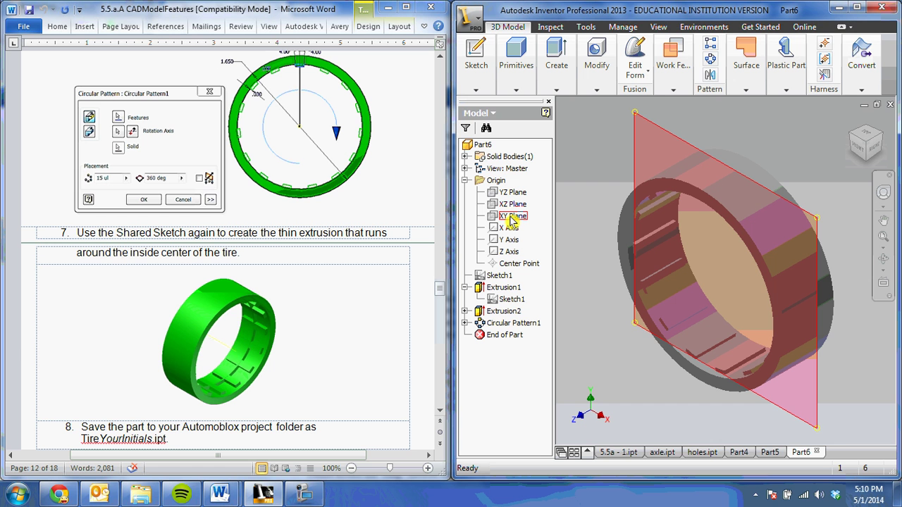
Sketch on the XY Plane and draw an origin-centred circle 1.378 in across
left_click(512, 217)
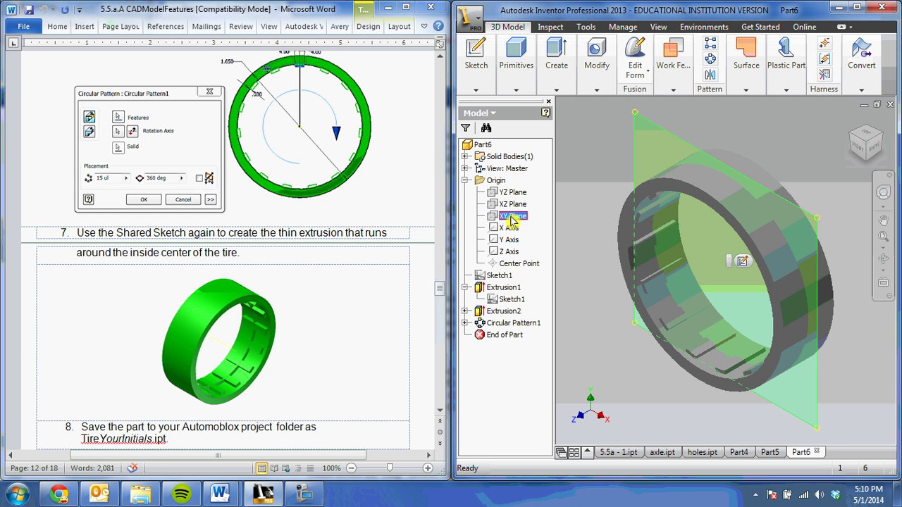
key("s")
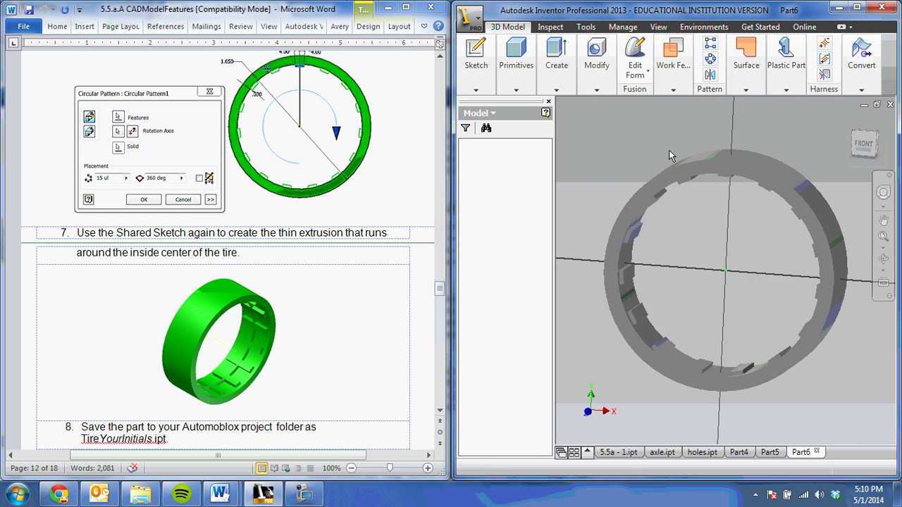
left_click(491, 43)
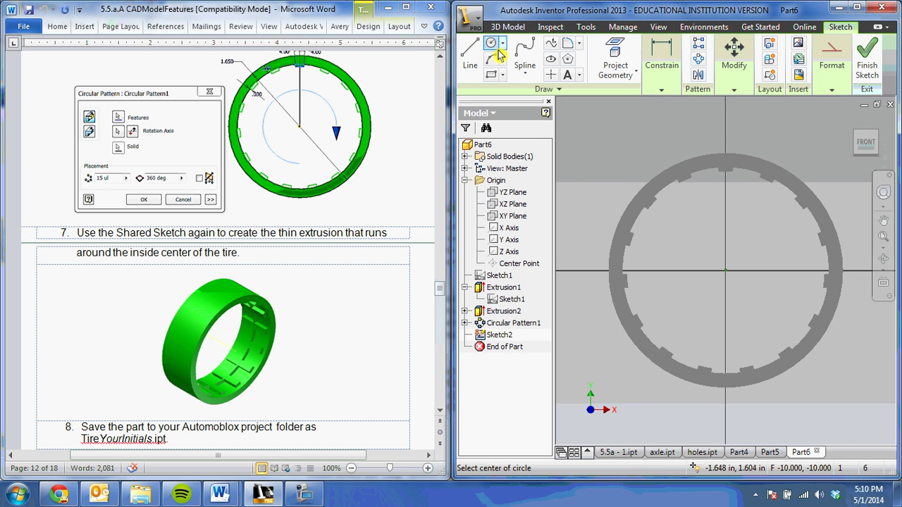
left_click(725, 270)
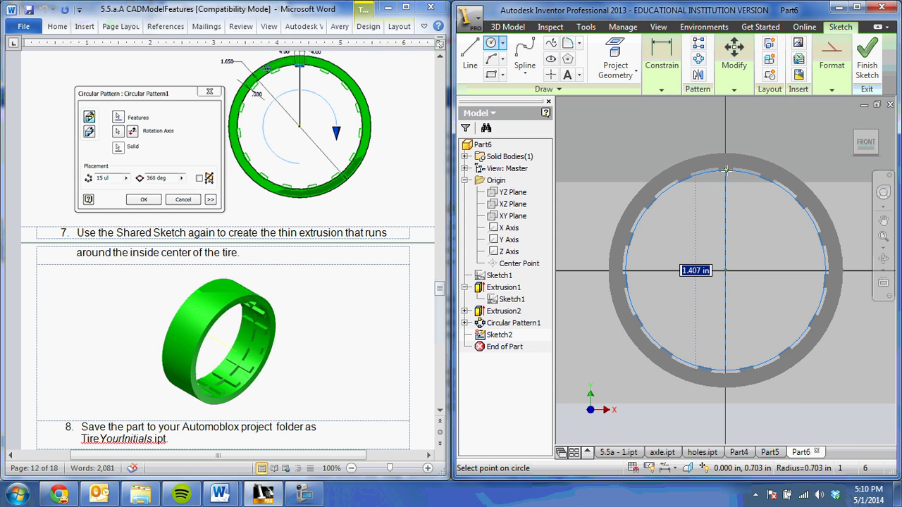
scroll(725, 170, "up", 3)
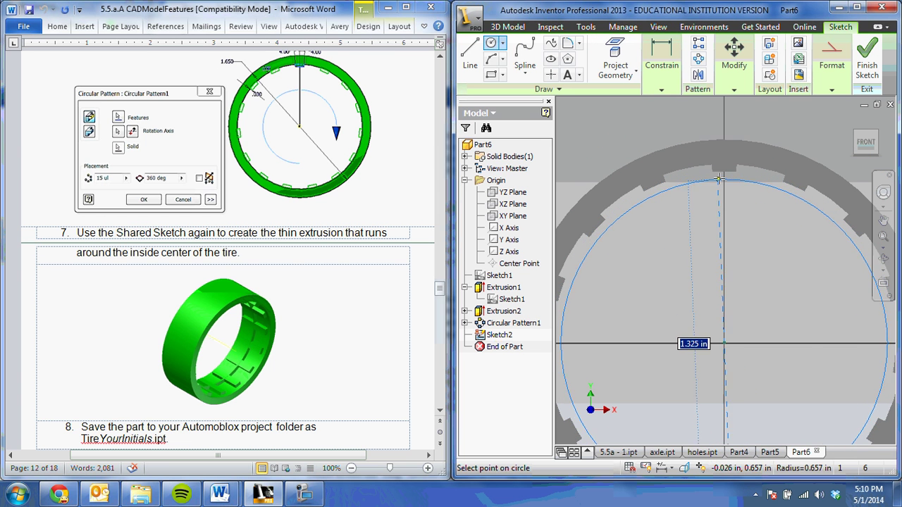
scroll(724, 172, "up", 3)
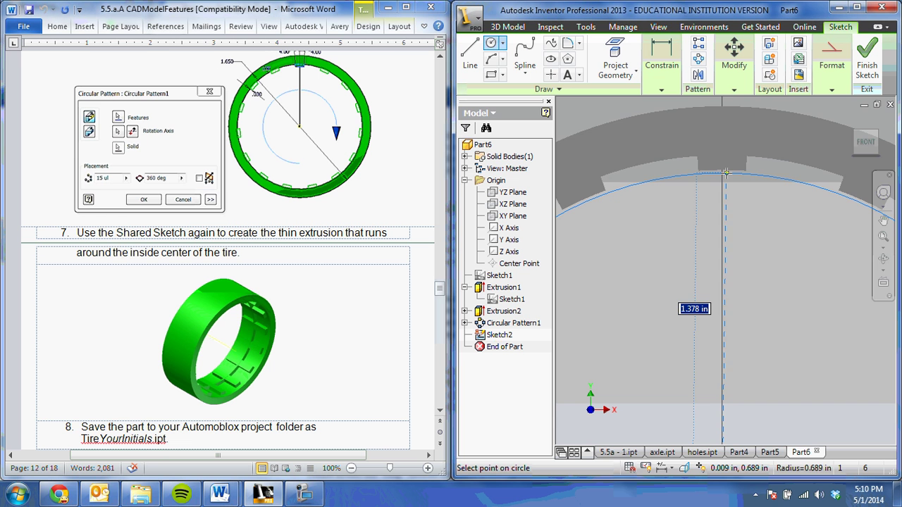
left_click(725, 172)
Add another origin-centred circle and project the ring's inner arc edge into Sketch2
scroll(710, 295, "down", 2)
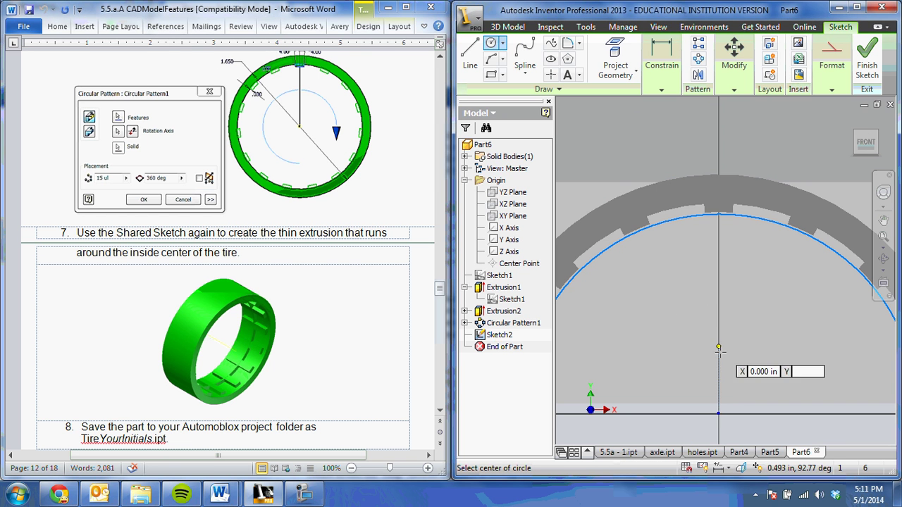
left_click(718, 413)
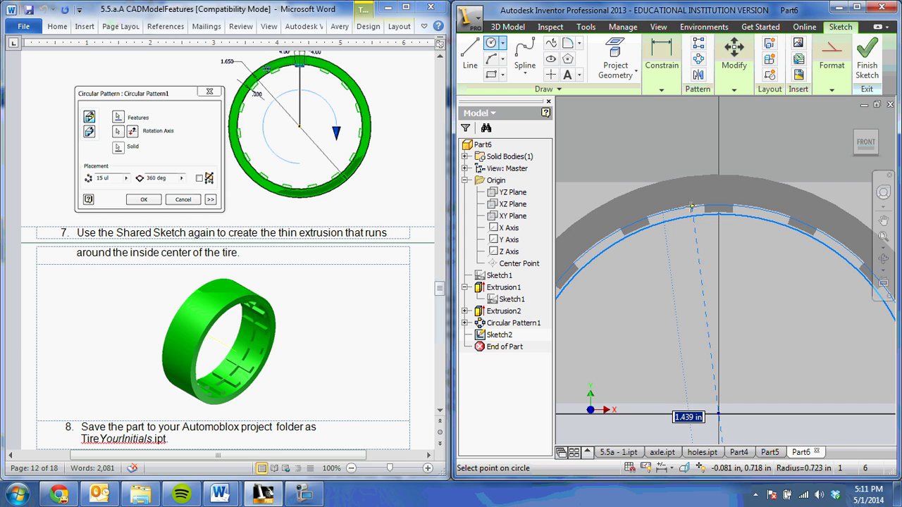
left_click(615, 58)
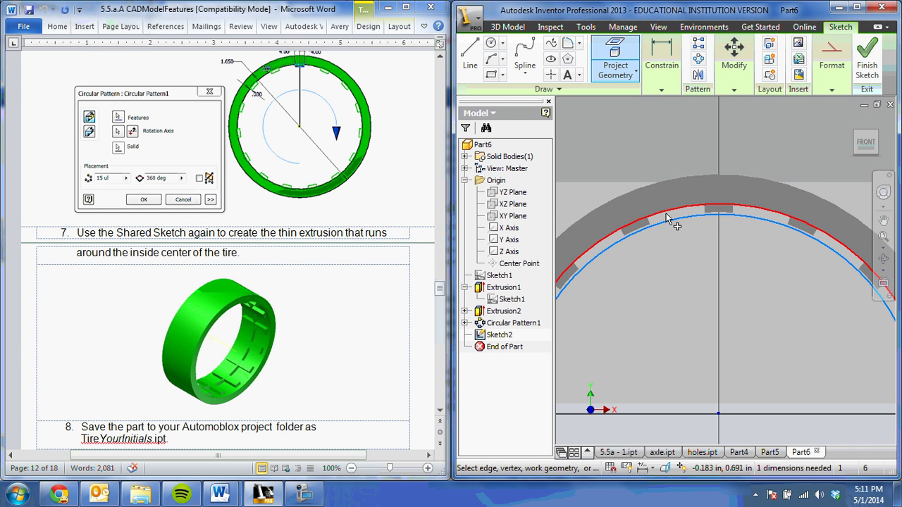
left_click(666, 215)
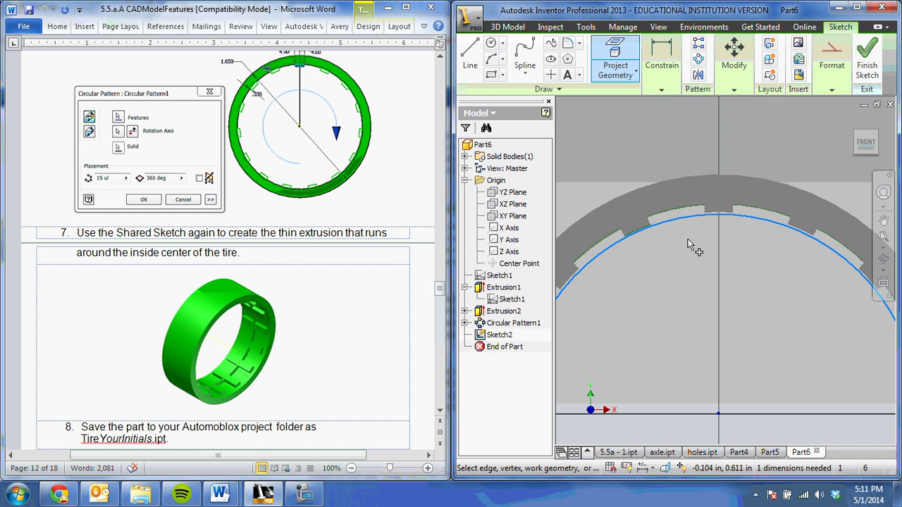
scroll(630, 243, "down", 3)
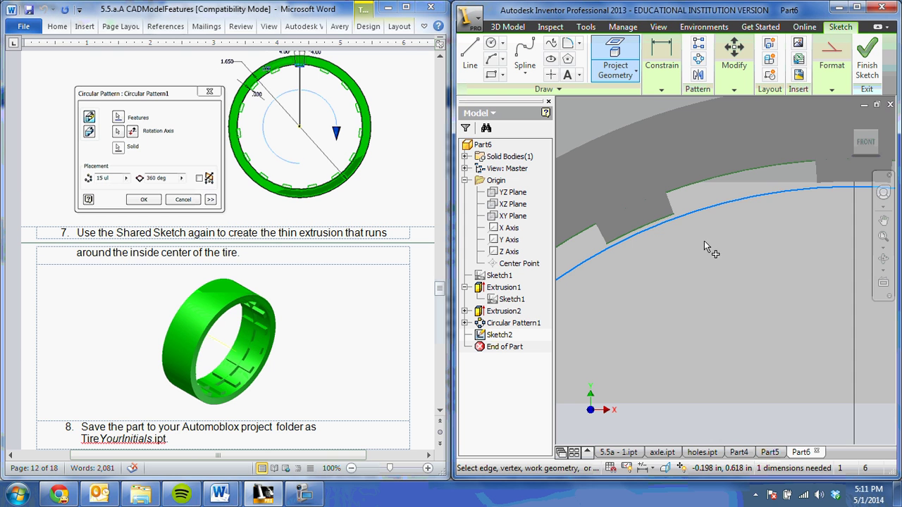
key("Escape")
left_click_drag(668, 220, 666, 220)
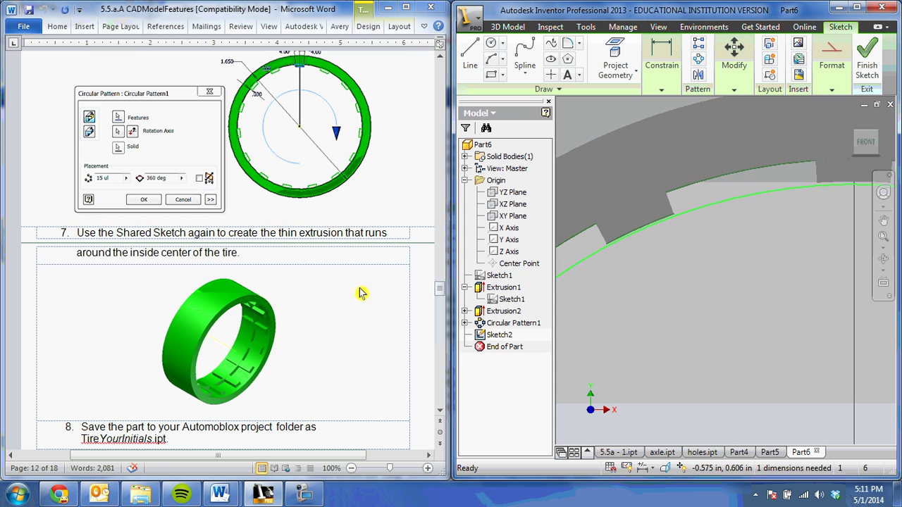
scroll(661, 231, "down", 3)
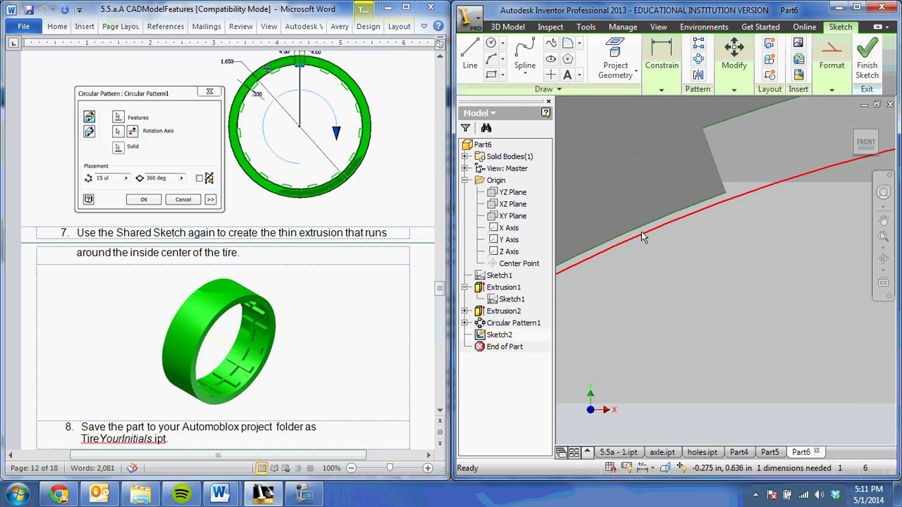
scroll(658, 236, "up", 3)
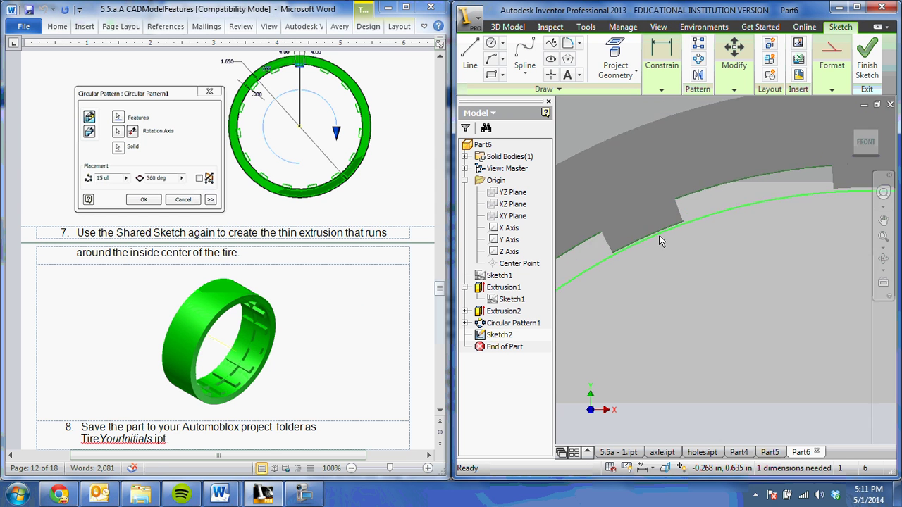
Finish Sketch2 and extrude its circular profile symmetrically 0.03 in as Extrusion3
key("e")
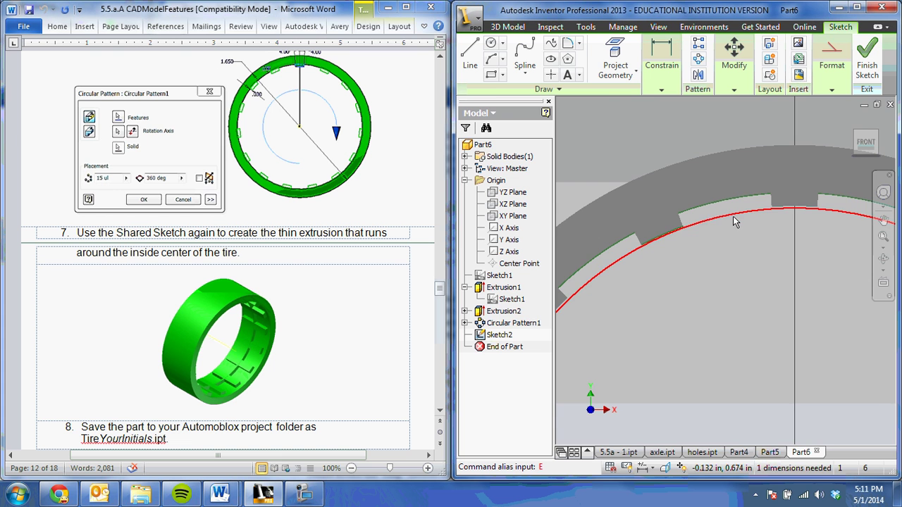
left_click(872, 51)
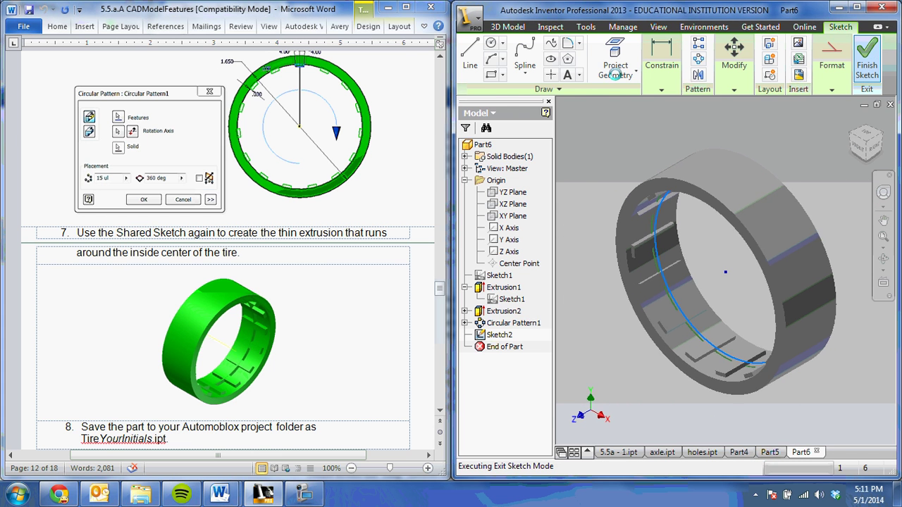
mouse_move(556, 60)
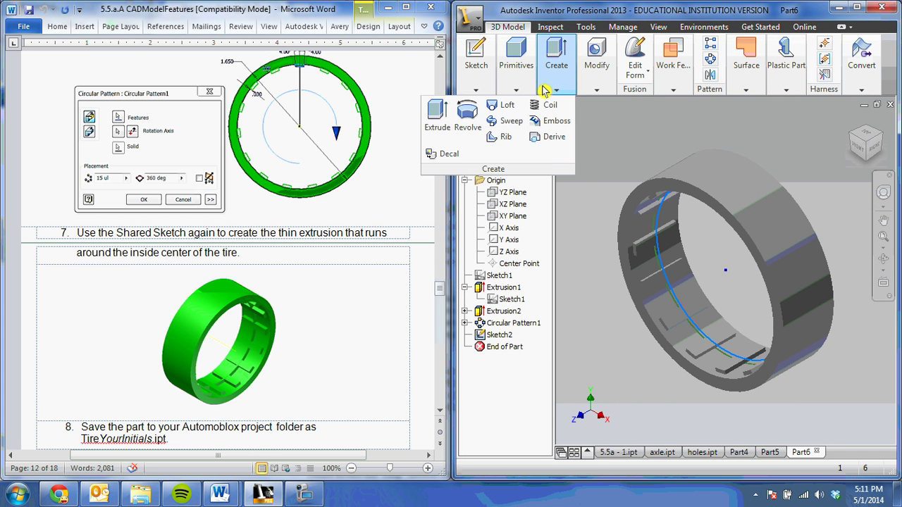
left_click(438, 116)
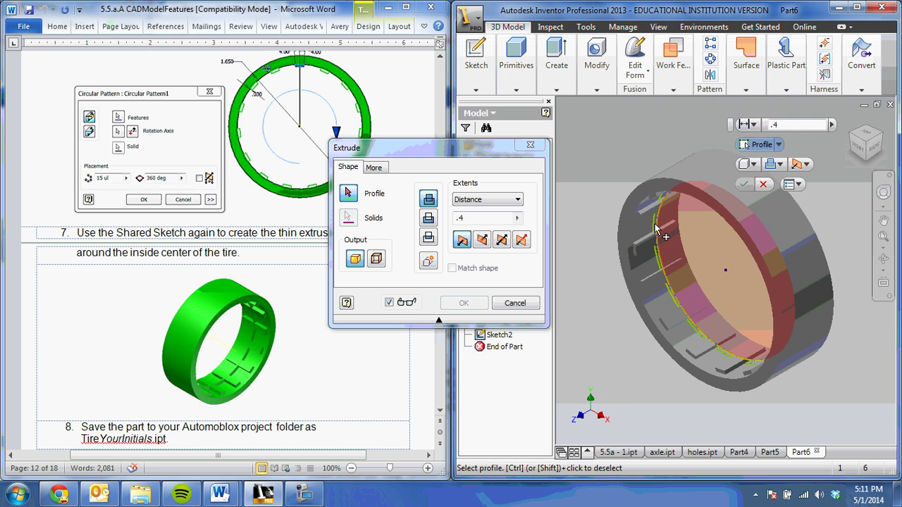
left_click(654, 227)
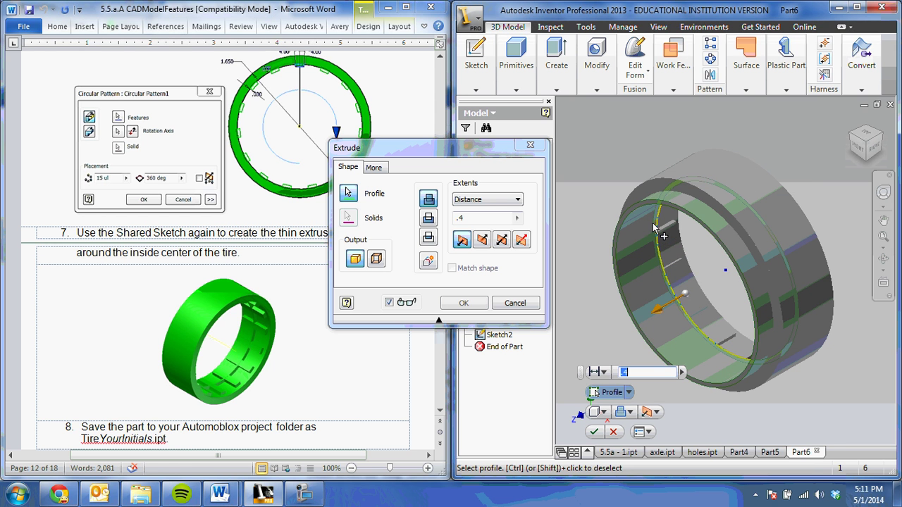
left_click(501, 240)
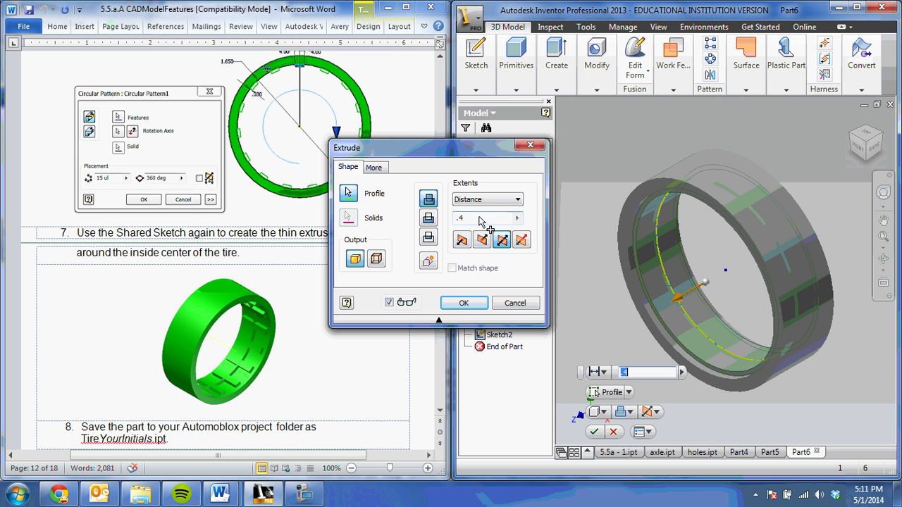
left_click_drag(482, 218, 453, 220)
type(".03")
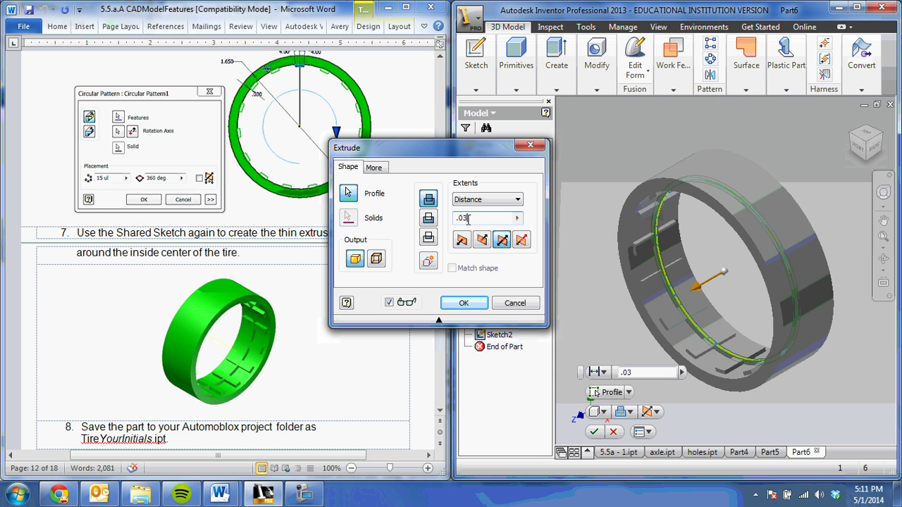
left_click(466, 304)
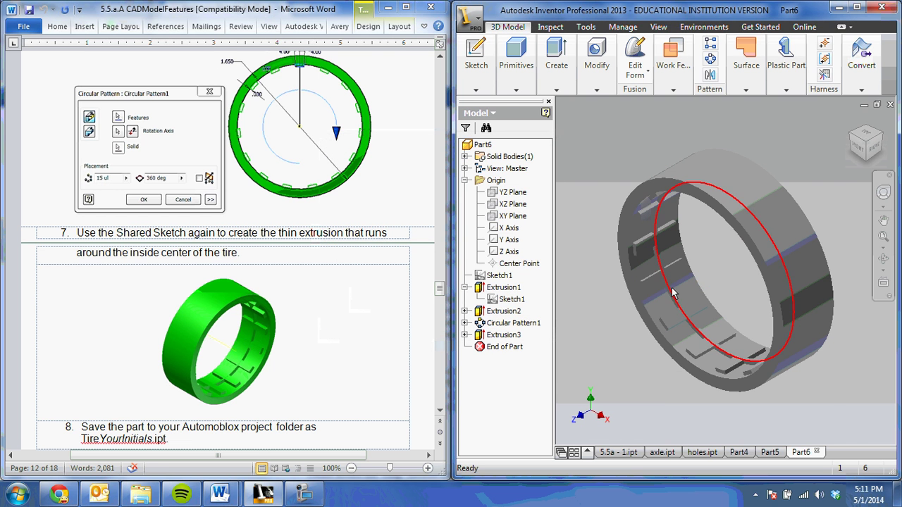
Apply the 0.01 in distance to Extrusion3 and zoom in on the thin inner rib
scroll(662, 273, "down", 4)
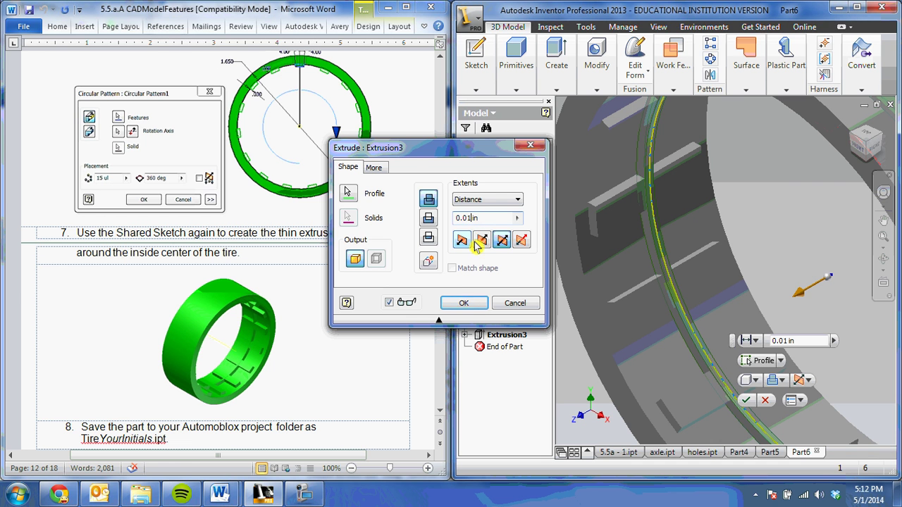
left_click(464, 303)
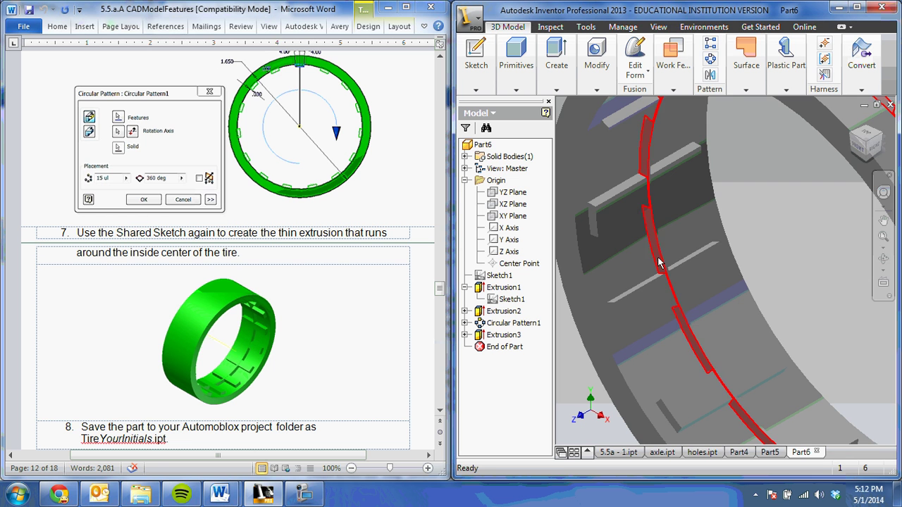
scroll(677, 289, "down", 2)
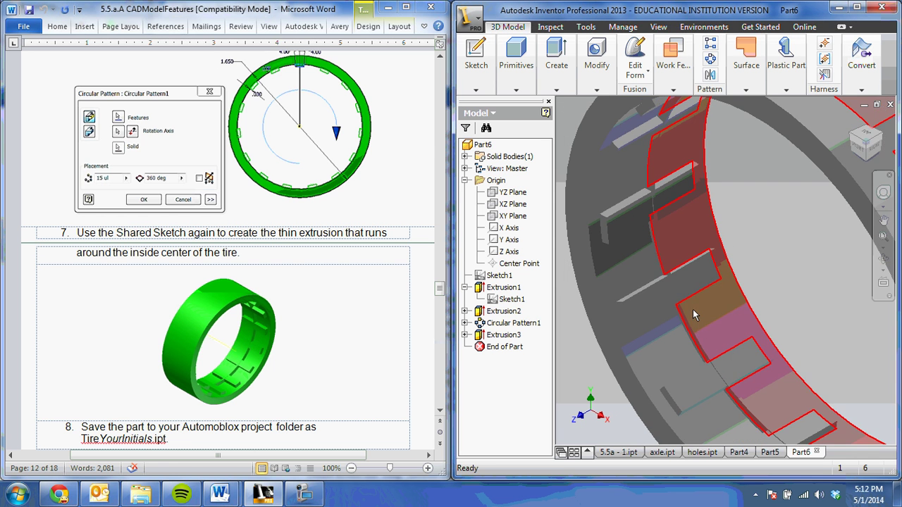
scroll(693, 314, "down", 3)
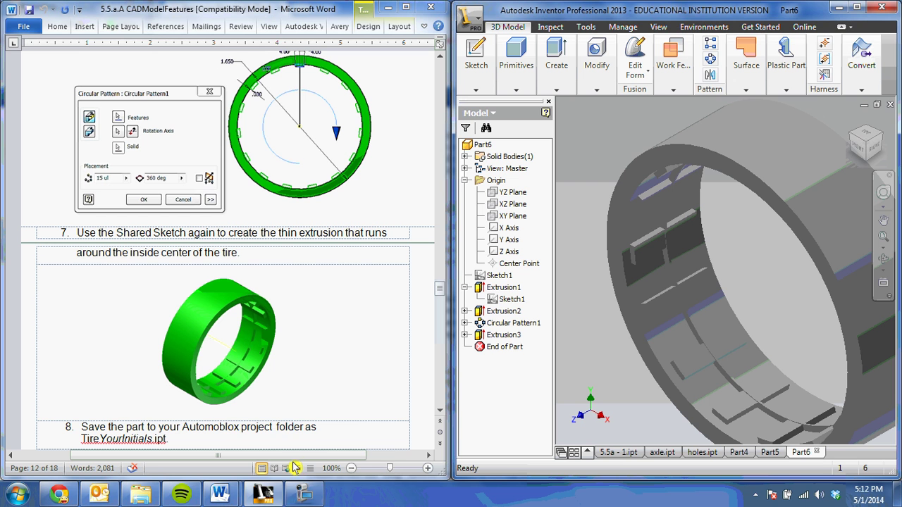
left_click(298, 499)
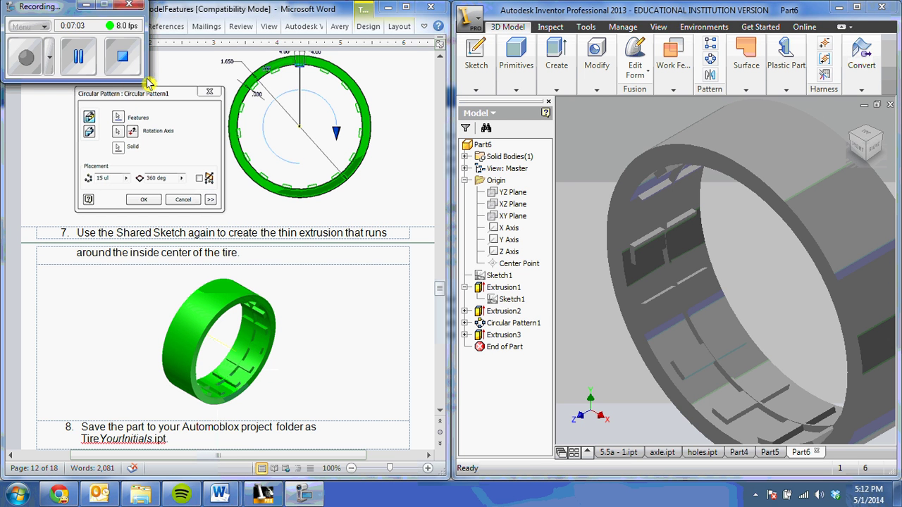